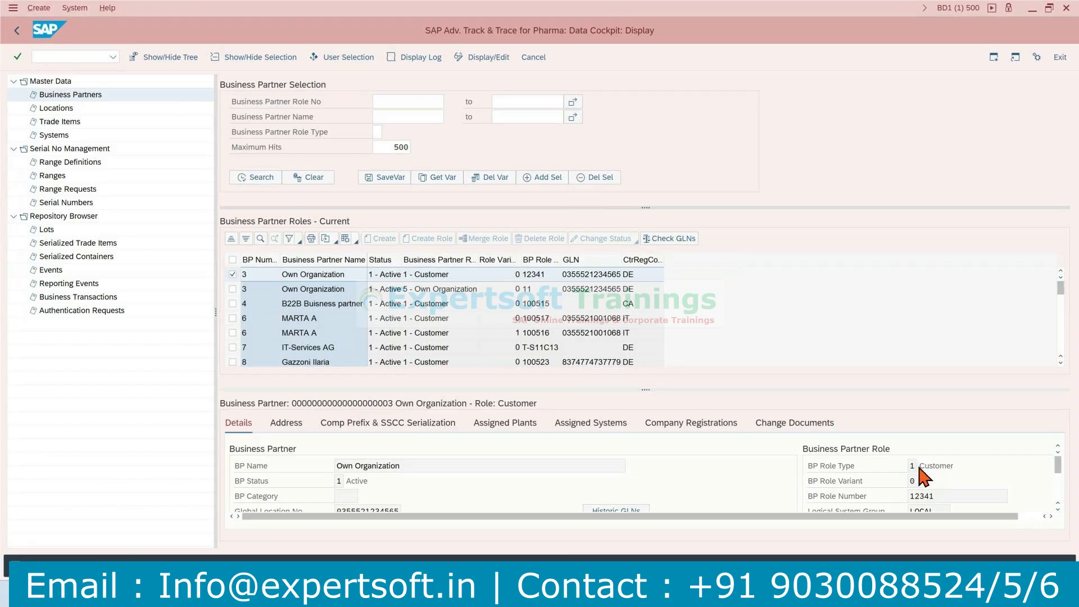
- Review the possible business partner role types for the Own Organization record and close the value list
left_click_drag(968, 271, 617, 187)
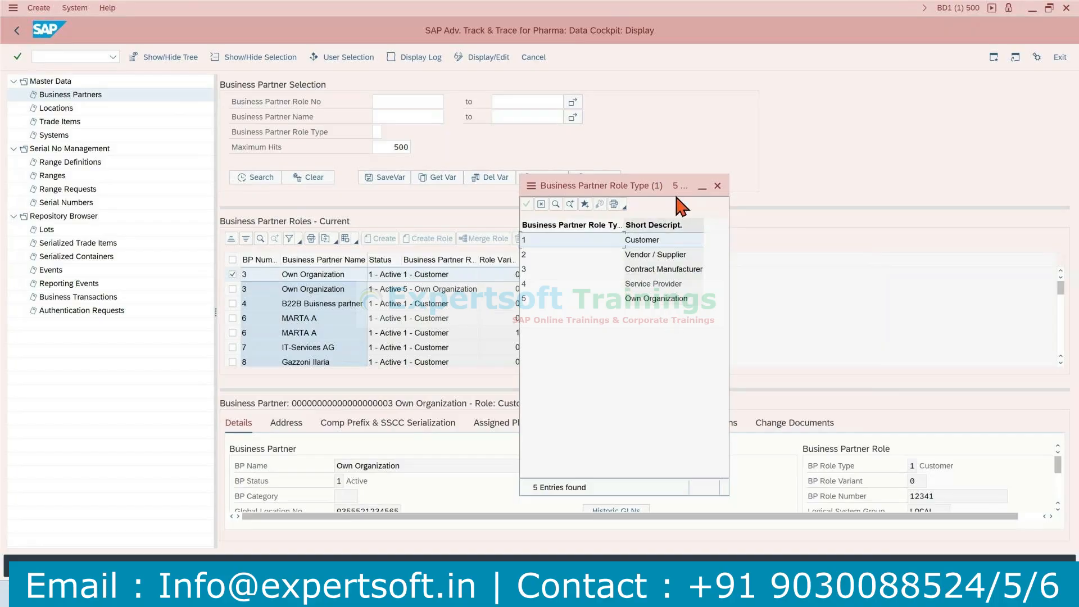
left_click(717, 186)
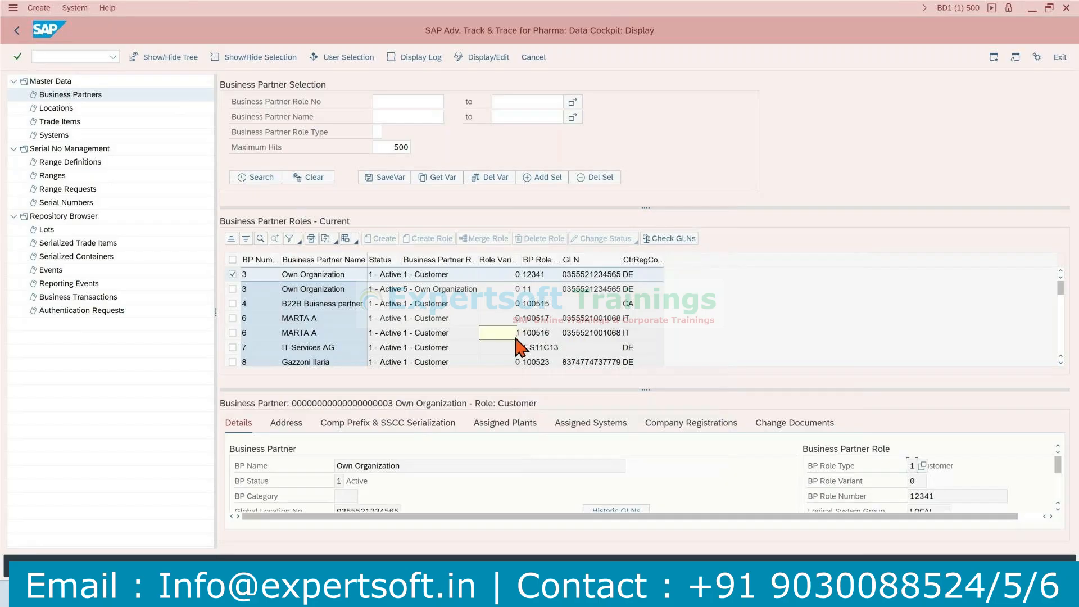
- Search all locations in the master data with no selection criteria and look through the resulting plants and storage locations
left_click(70, 109)
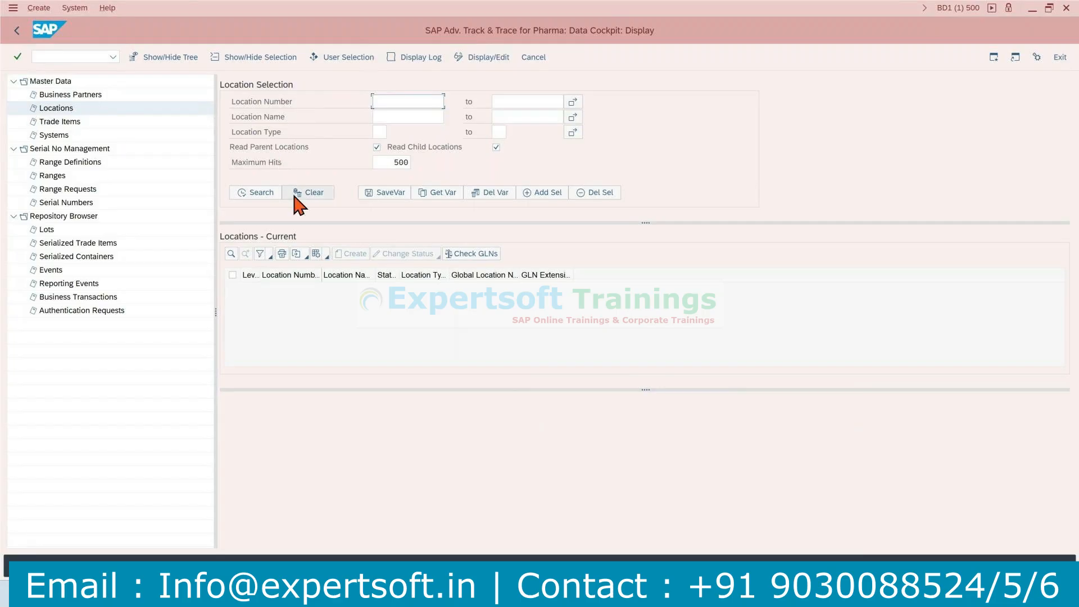
left_click(263, 194)
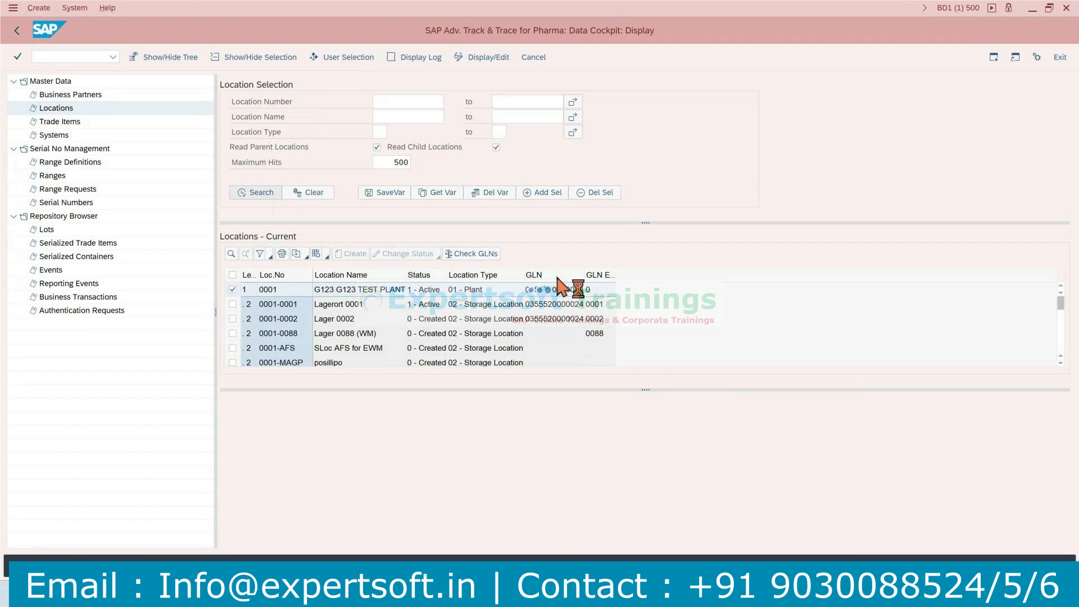
scroll(365, 326, "down", 5)
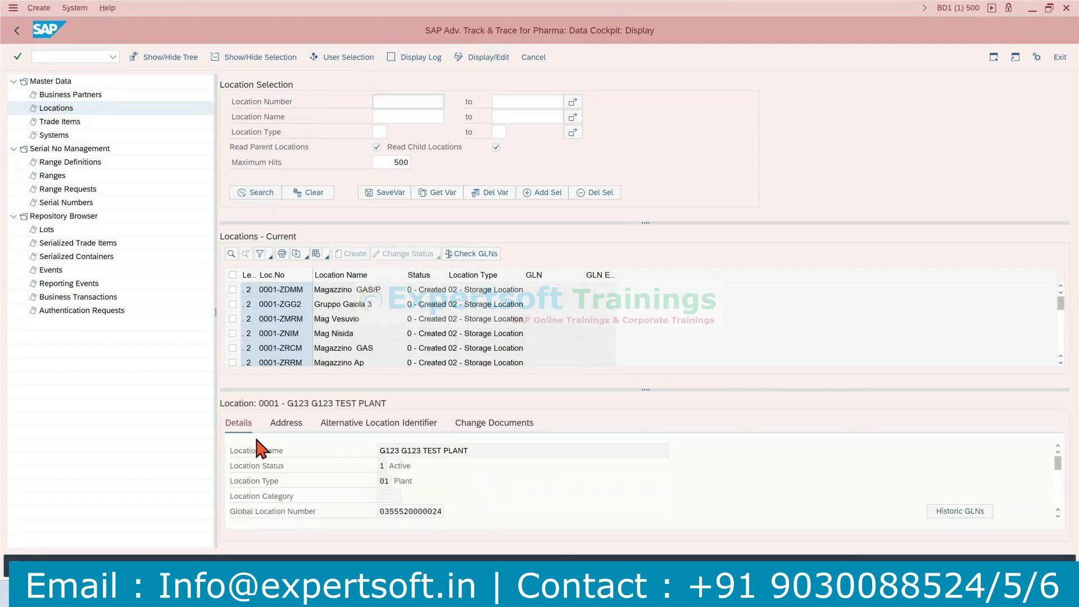
- Search all trade items in the master data with no selection criteria and view the first item's details
left_click(56, 124)
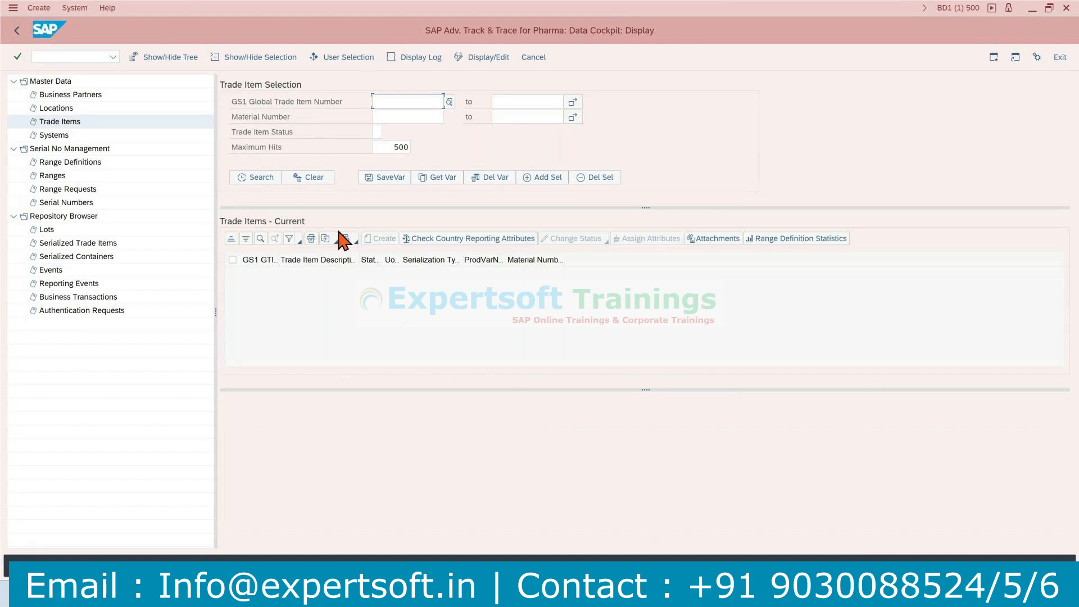
left_click(269, 182)
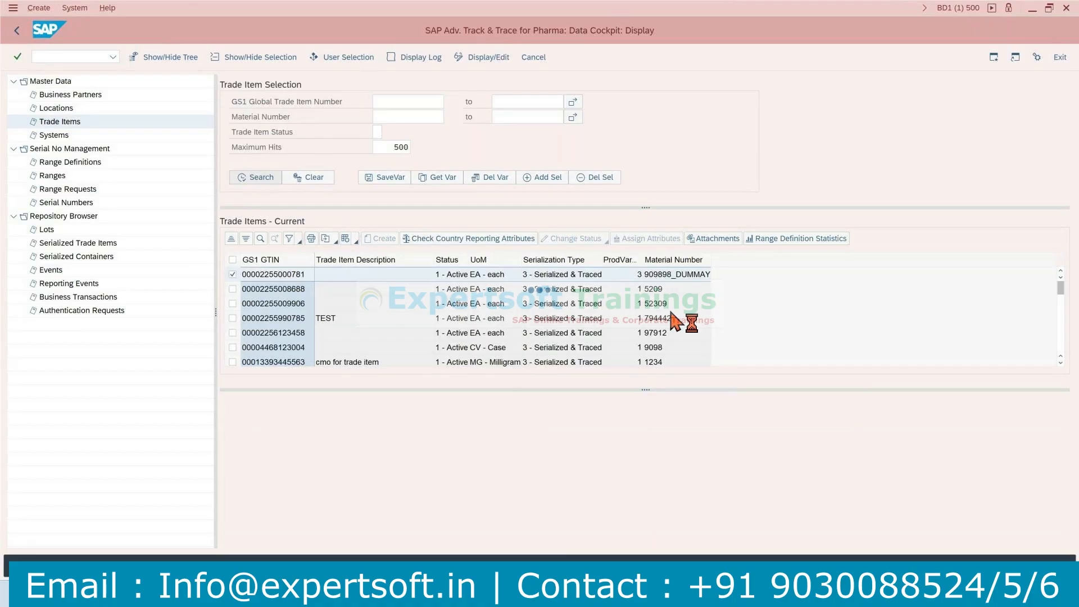
left_click(447, 325)
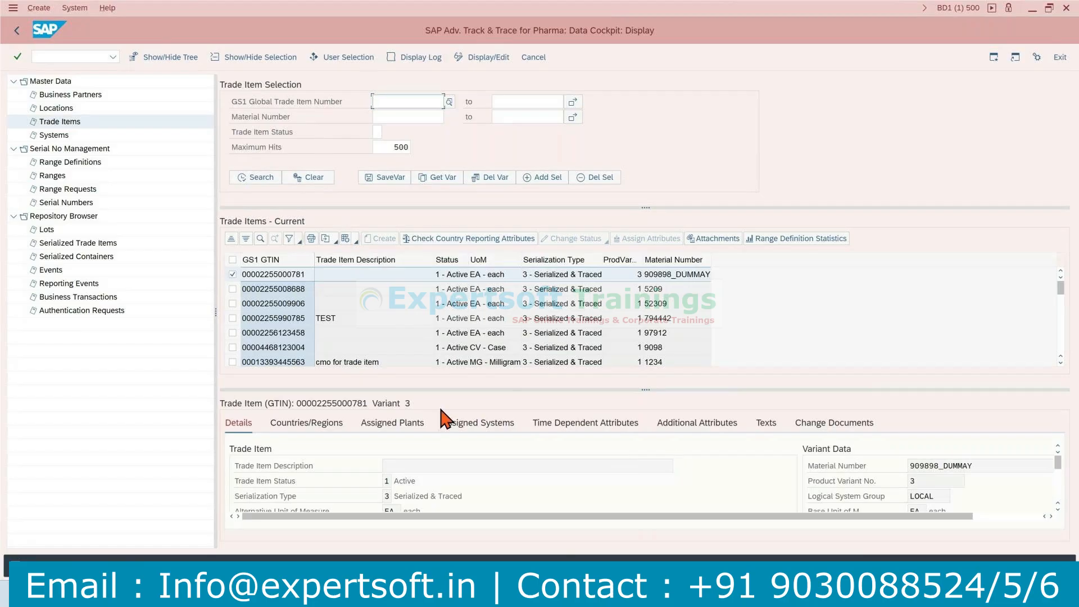
- Search all systems in the master data and show the possible System Type values for 10 PACK SYSTEM
left_click(56, 135)
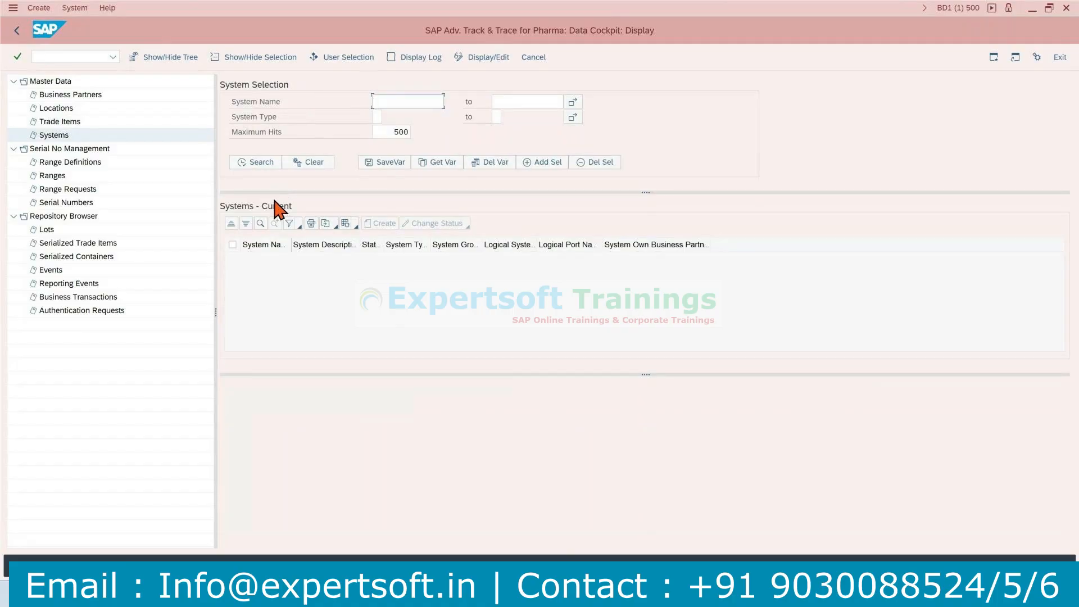
left_click(254, 162)
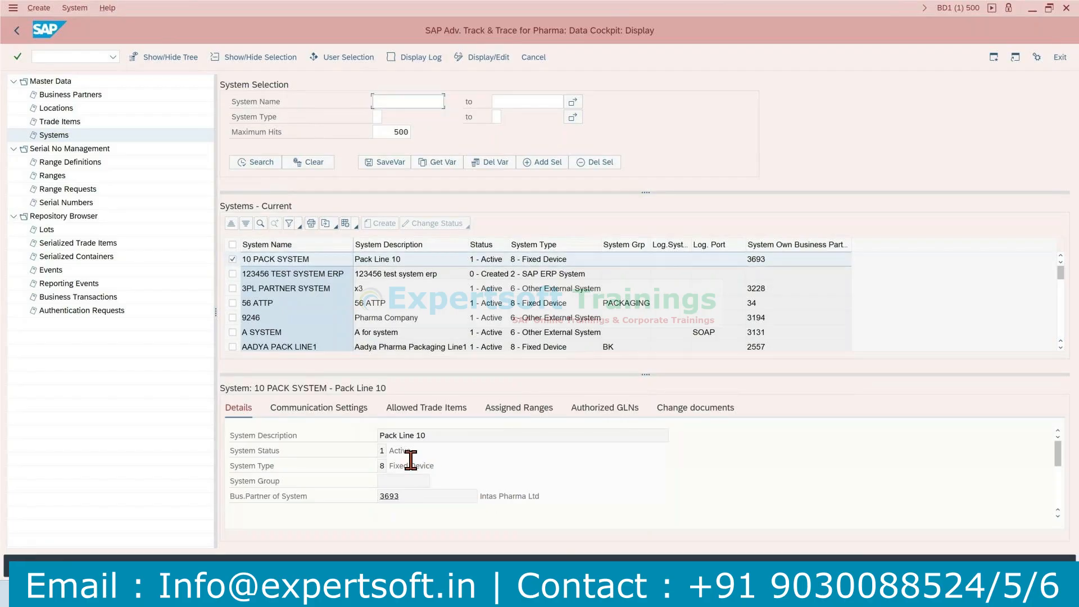
left_click(386, 466)
left_click(393, 467)
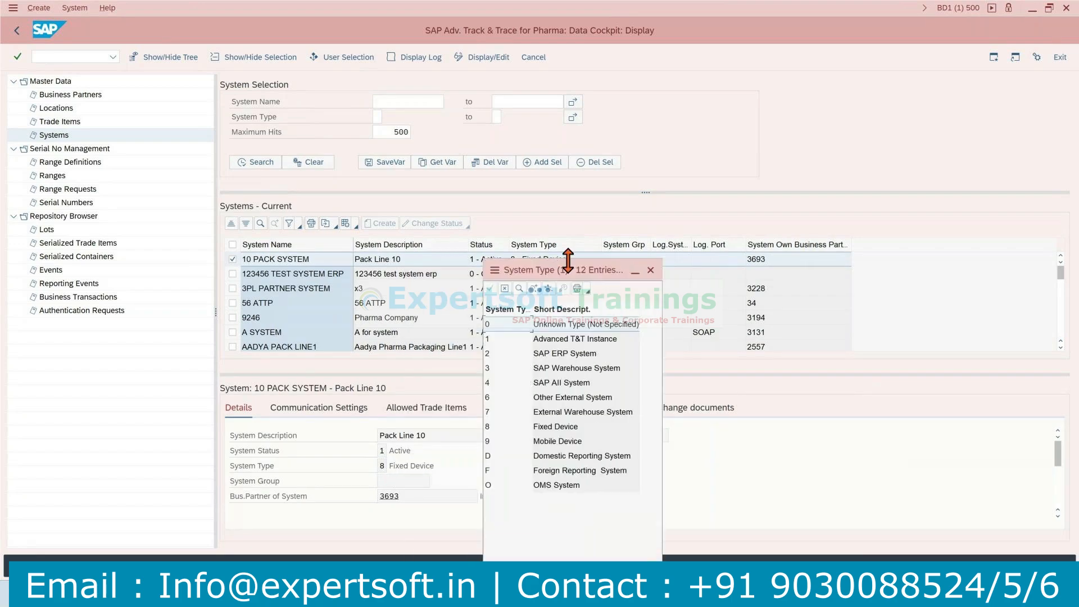
left_click_drag(569, 267, 478, 148)
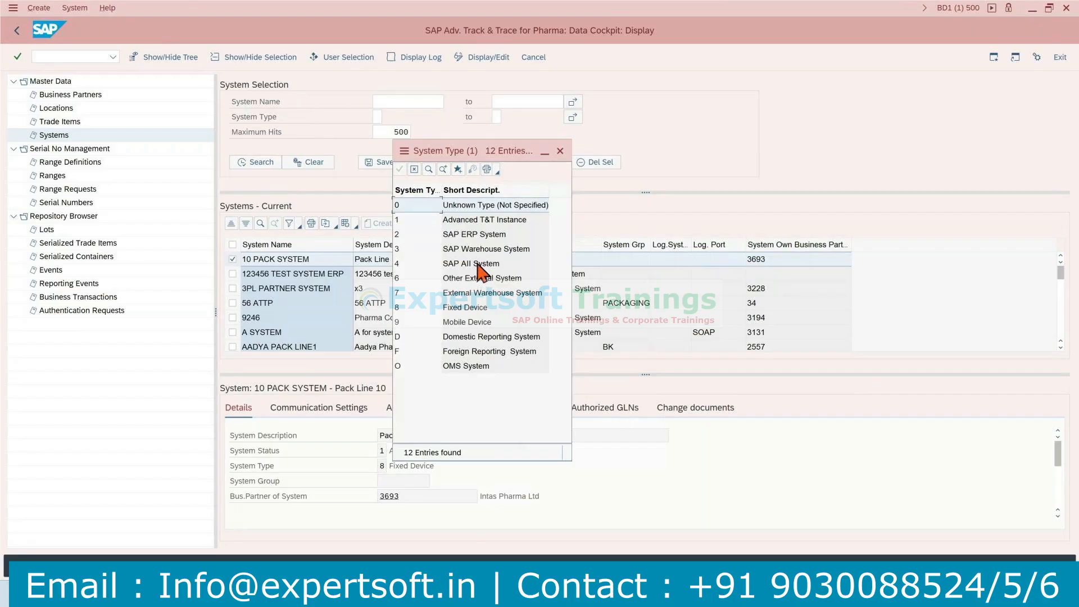
- Examine the system types from Other External System through the device and reporting types to OMS System, and close the value list
left_click(467, 283)
left_click(460, 308)
left_click(459, 324)
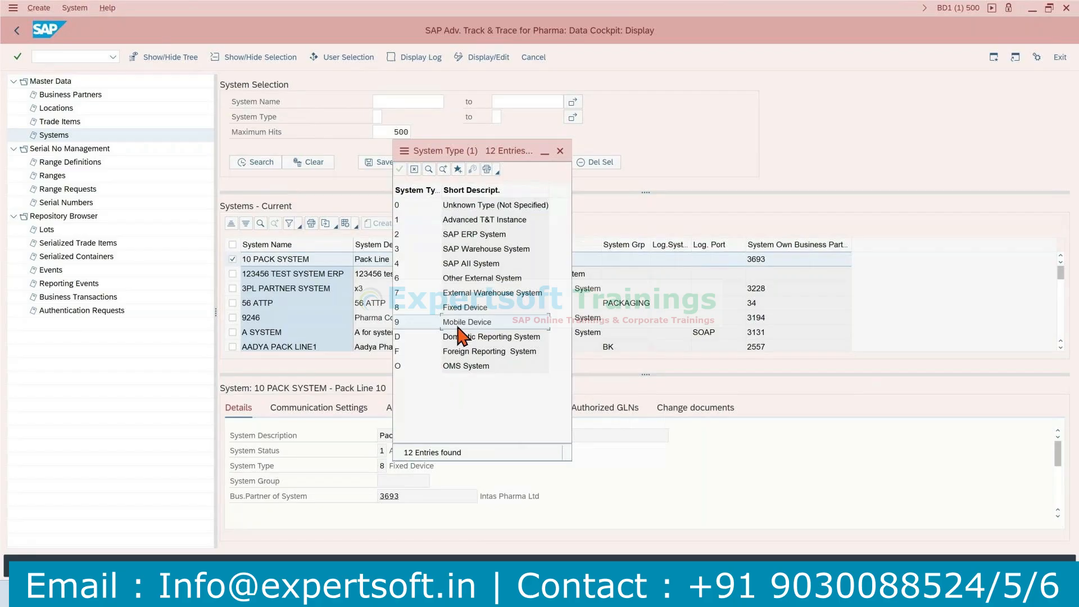
left_click(512, 341)
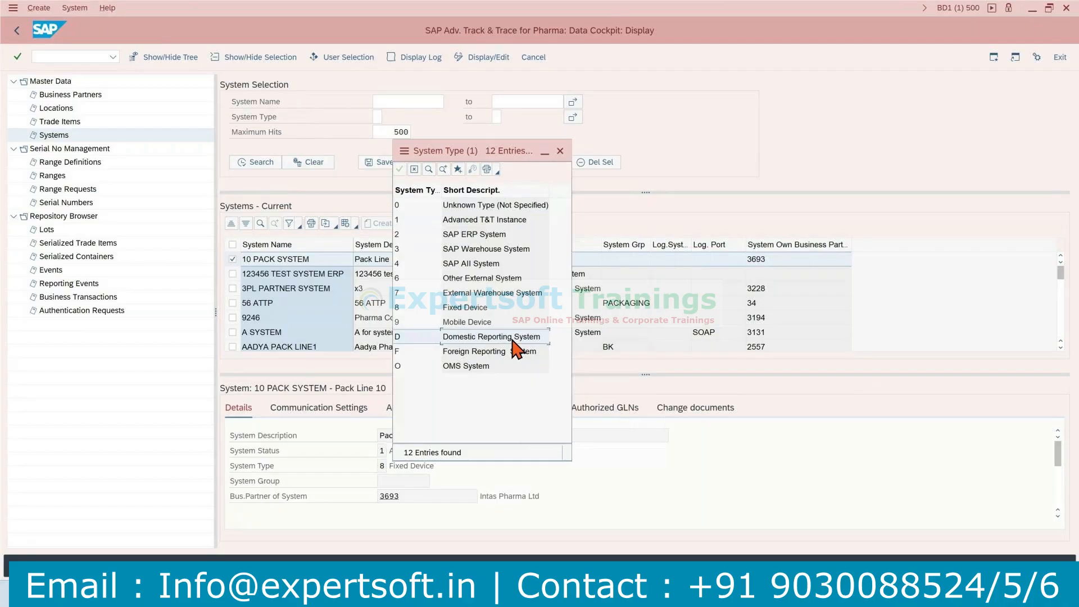
left_click(504, 353)
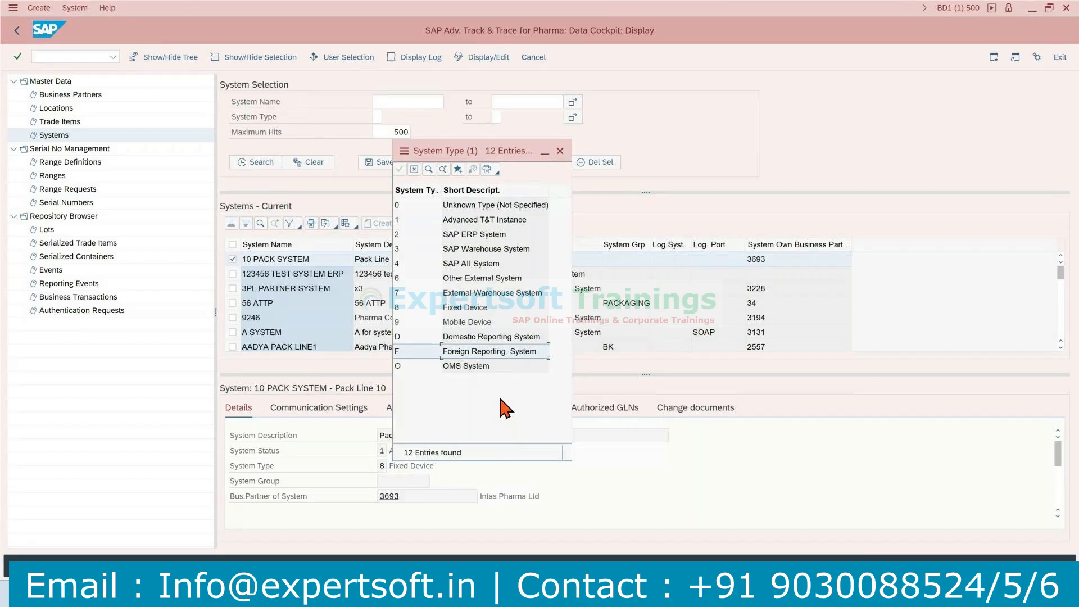
left_click(473, 366)
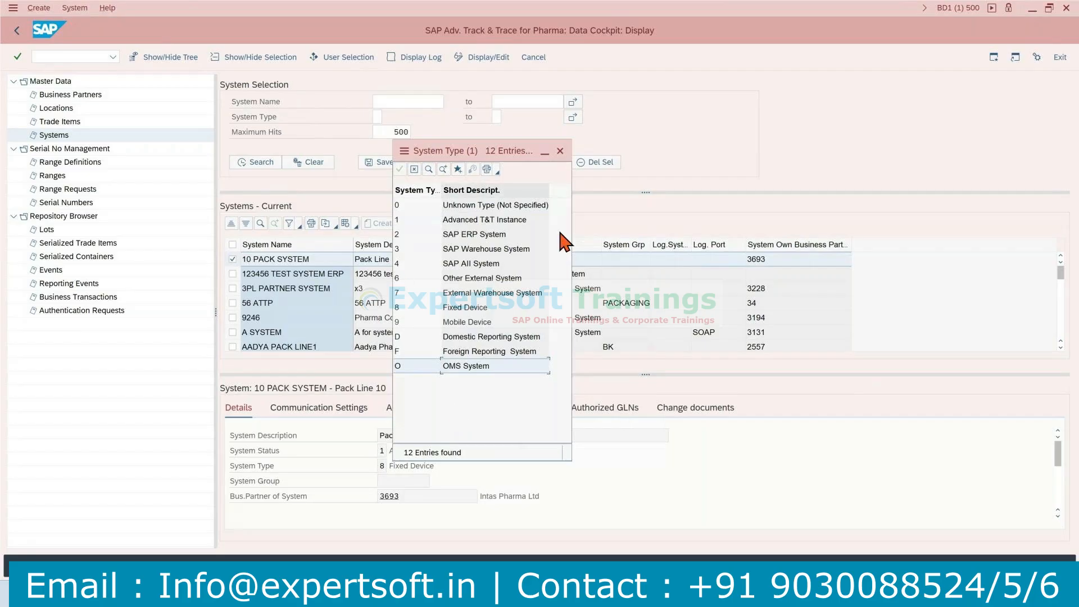
left_click(560, 151)
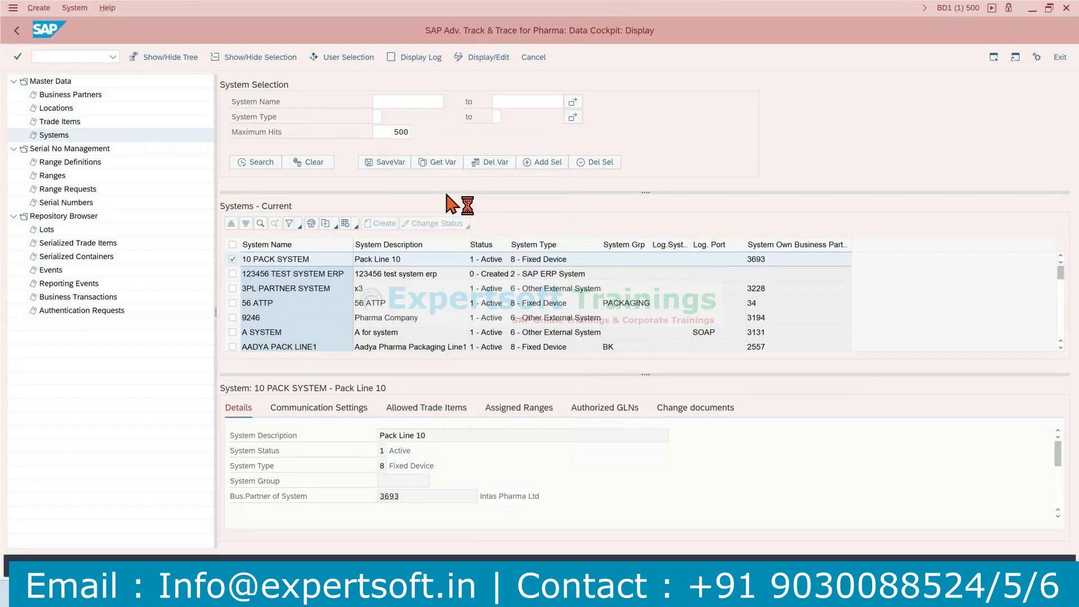
- Search all serial number range definitions and all lots in the repository, each without selection criteria
left_click(74, 164)
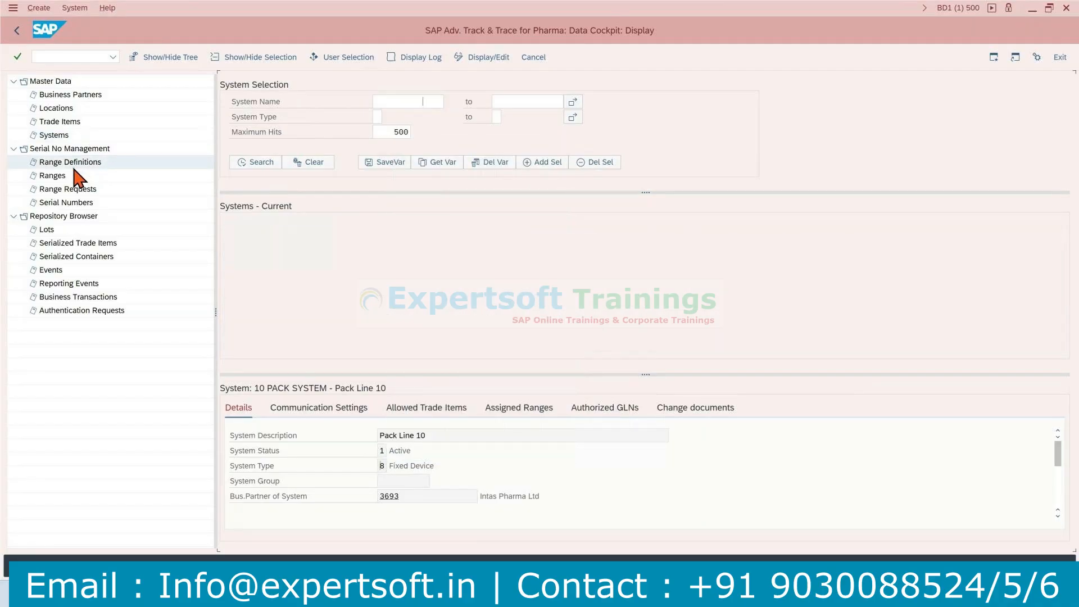
left_click(272, 165)
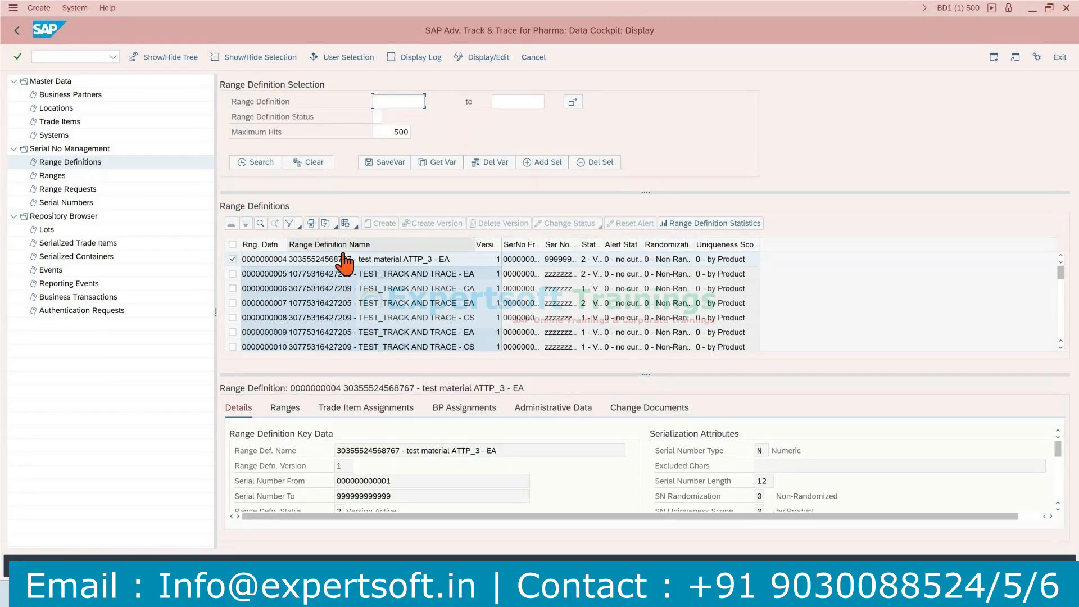
left_click(55, 232)
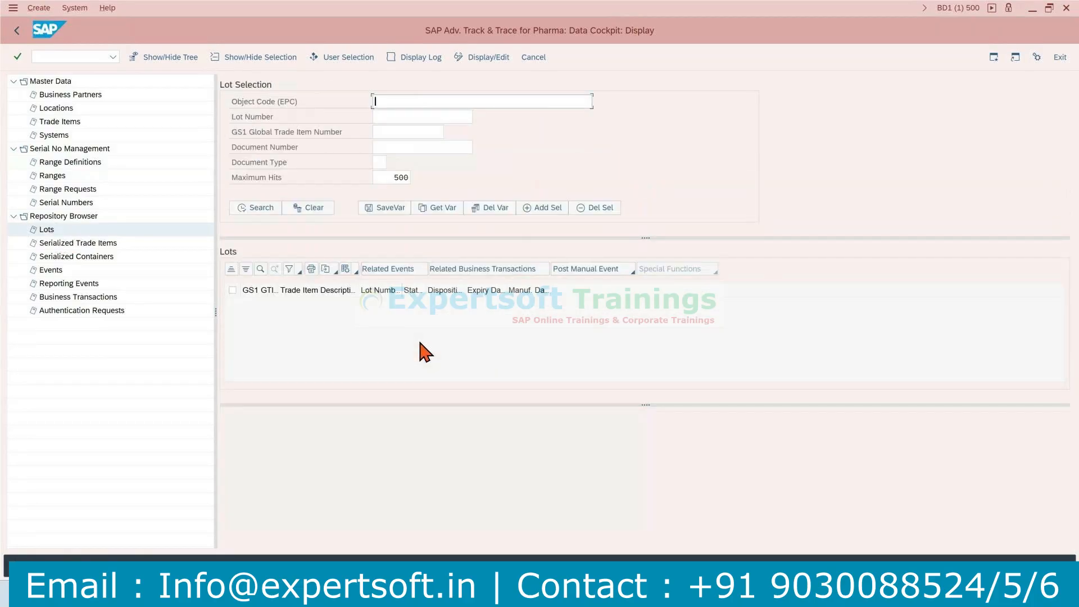
left_click(265, 208)
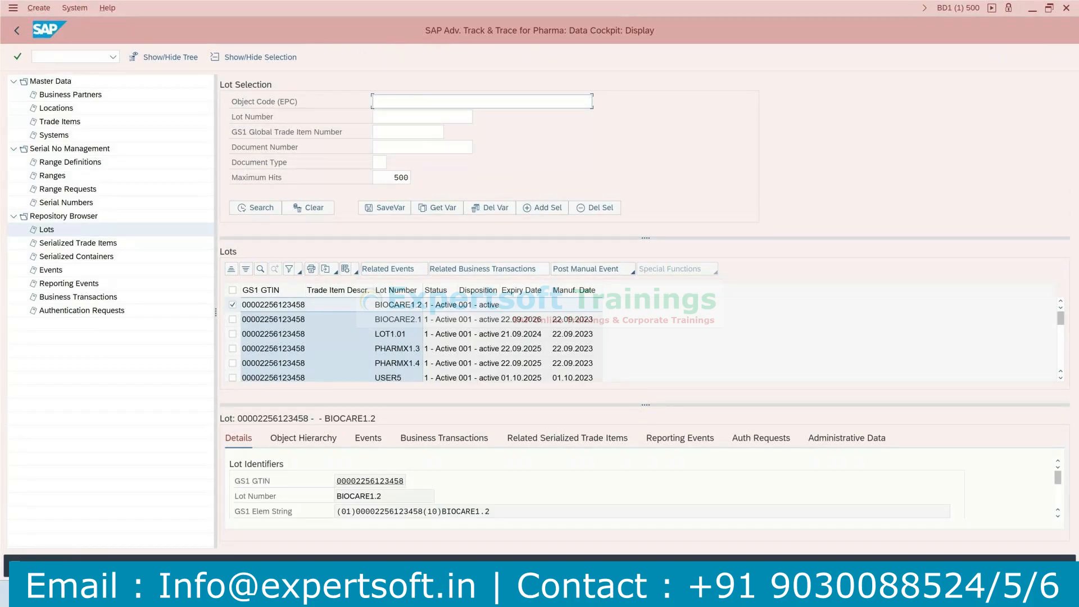
- Search all serialized trade items in the repository and look through their serial numbers and statuses
left_click(115, 245)
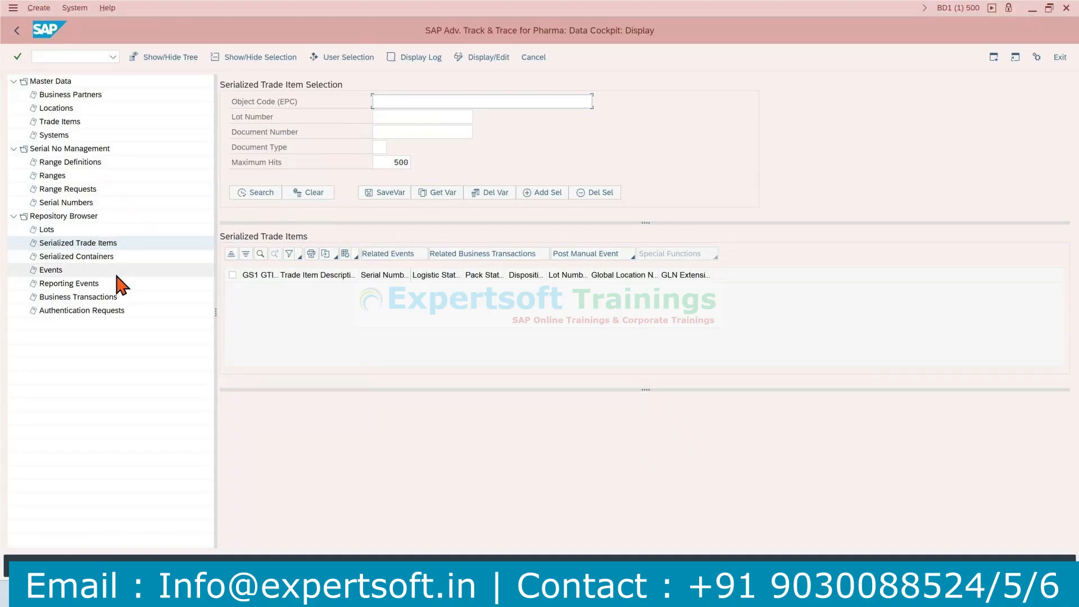
left_click(259, 194)
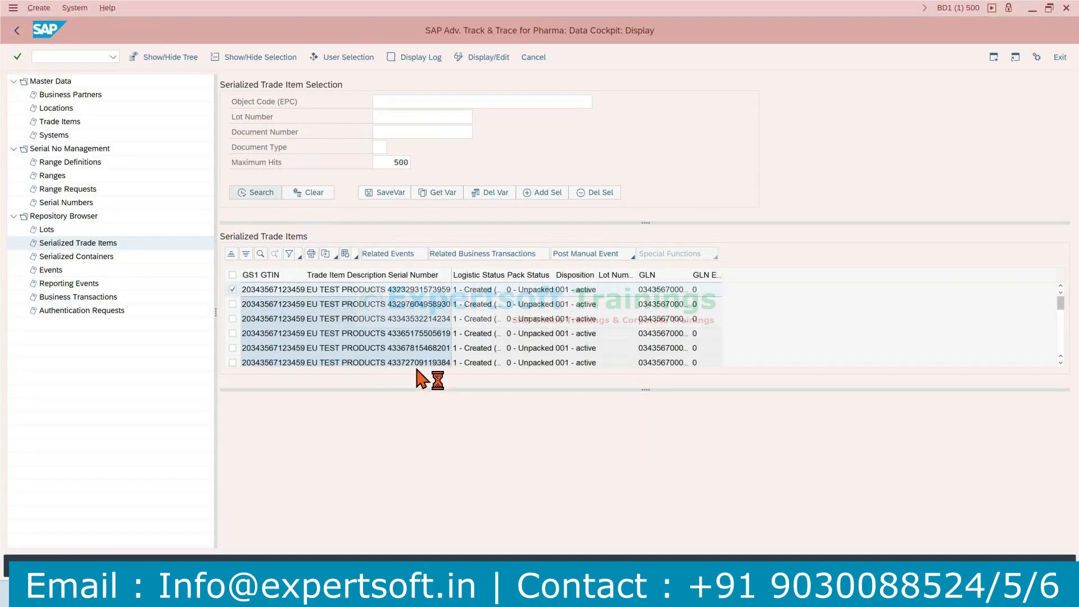
scroll(428, 345, "down", 3)
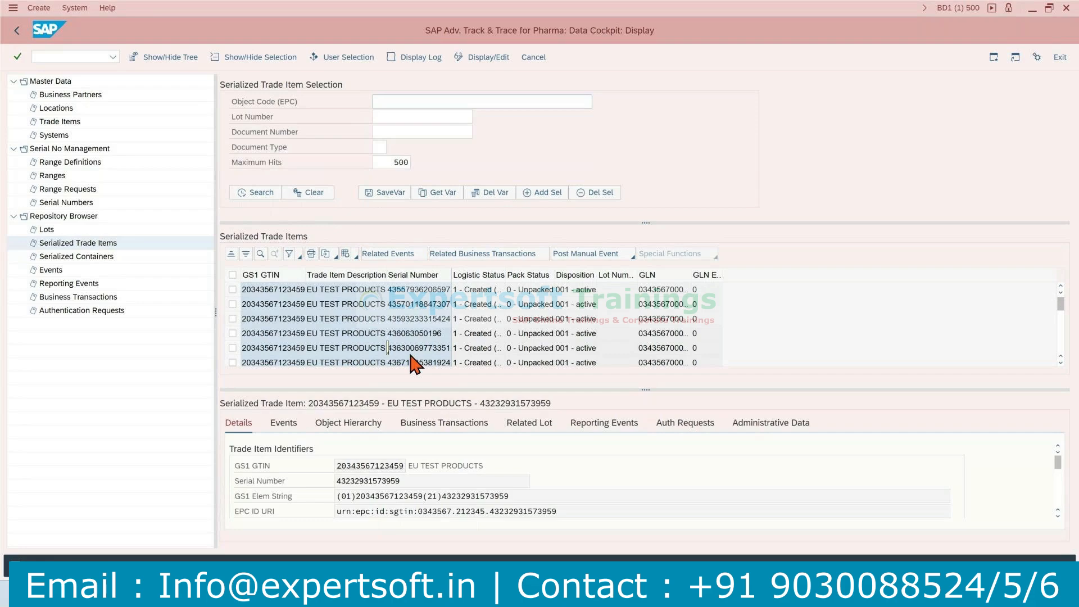
scroll(411, 353, "down", 2)
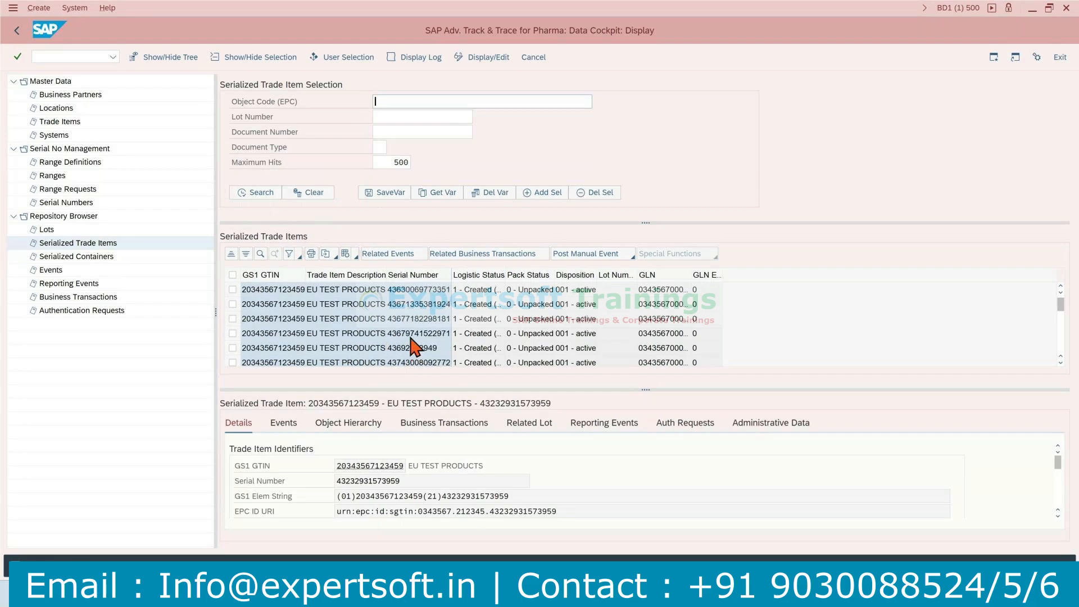
scroll(416, 347, "down", 2)
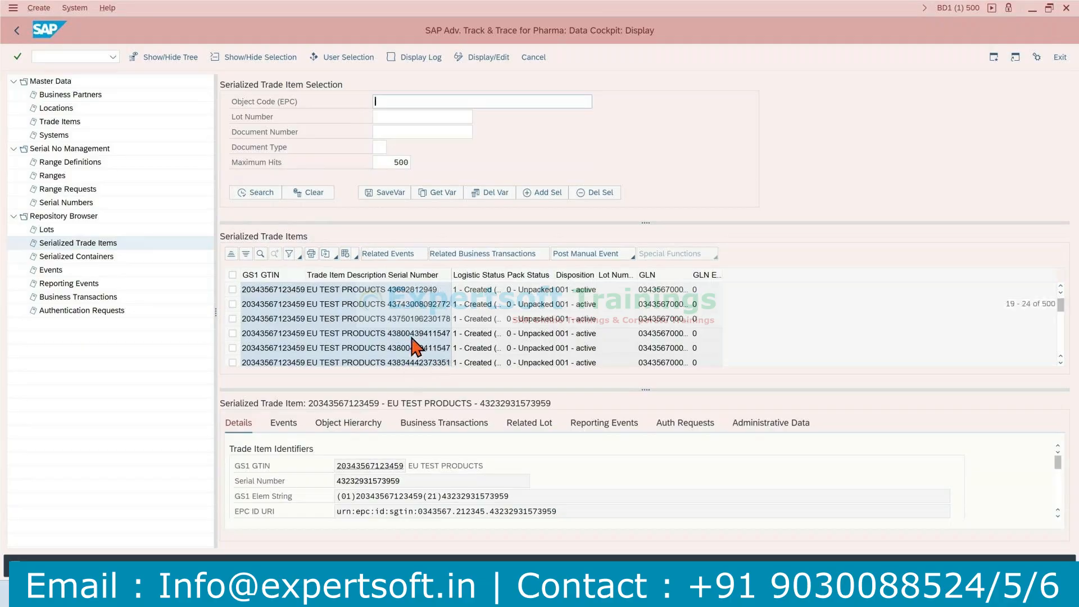
scroll(415, 347, "down", 5)
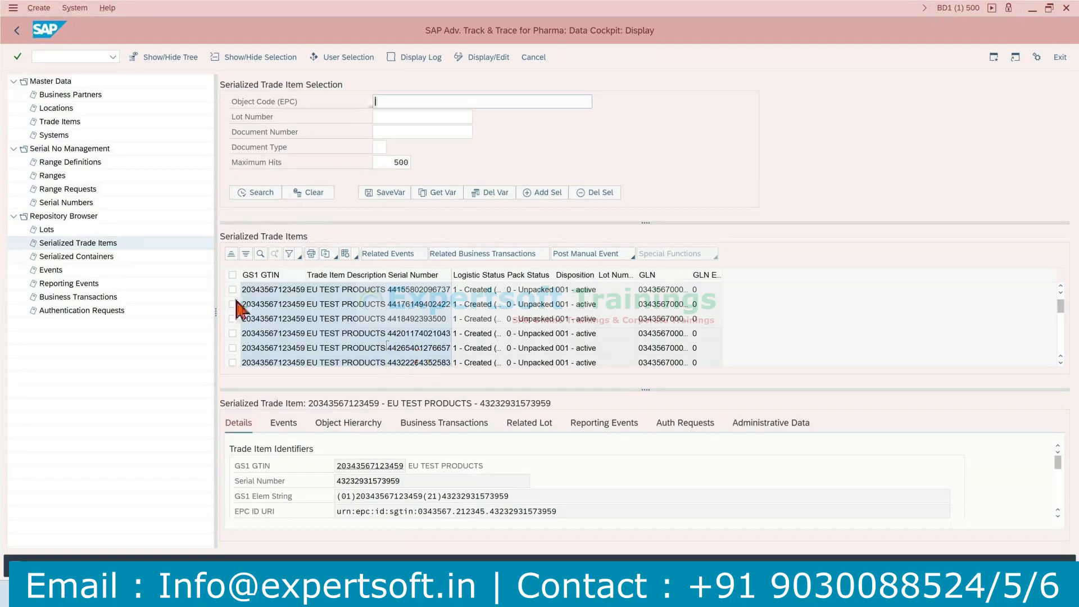
- Search all serialized containers in the repository and inspect their GS1 element strings, logistic status and pack status
left_click(92, 257)
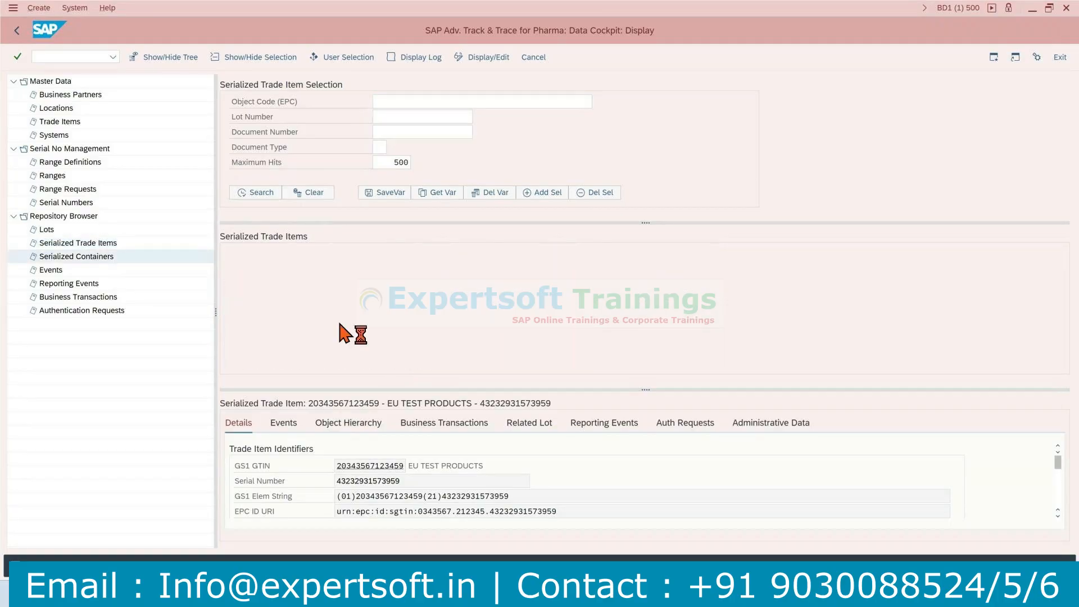
left_click(263, 193)
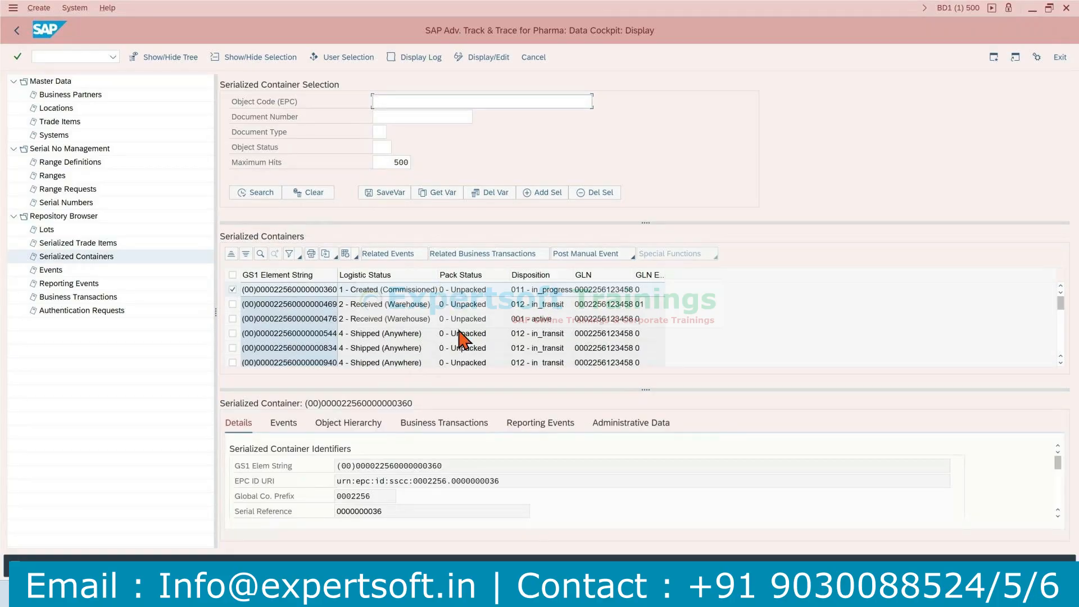
left_click(467, 309)
left_click(326, 309)
left_click(359, 335)
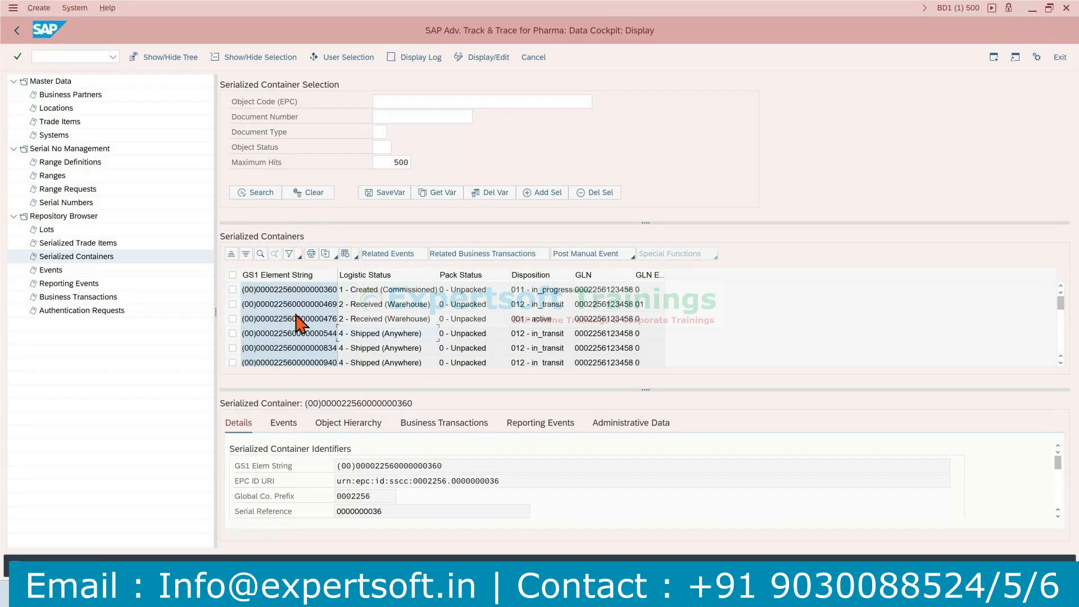
- Search the repository events with the Event Date From set to 03.01.2024
left_click(50, 270)
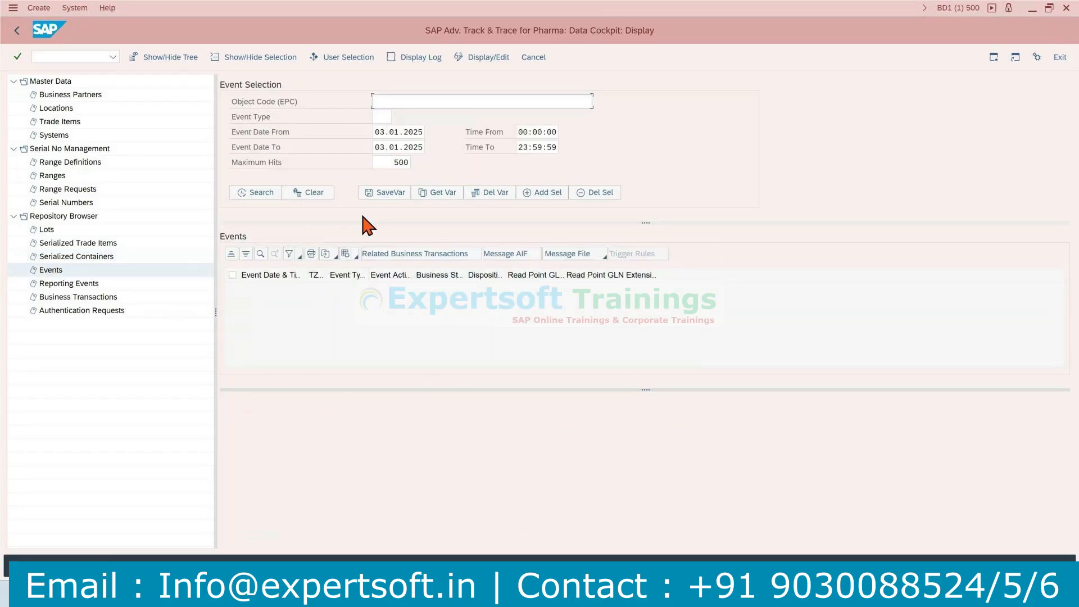
left_click(423, 131)
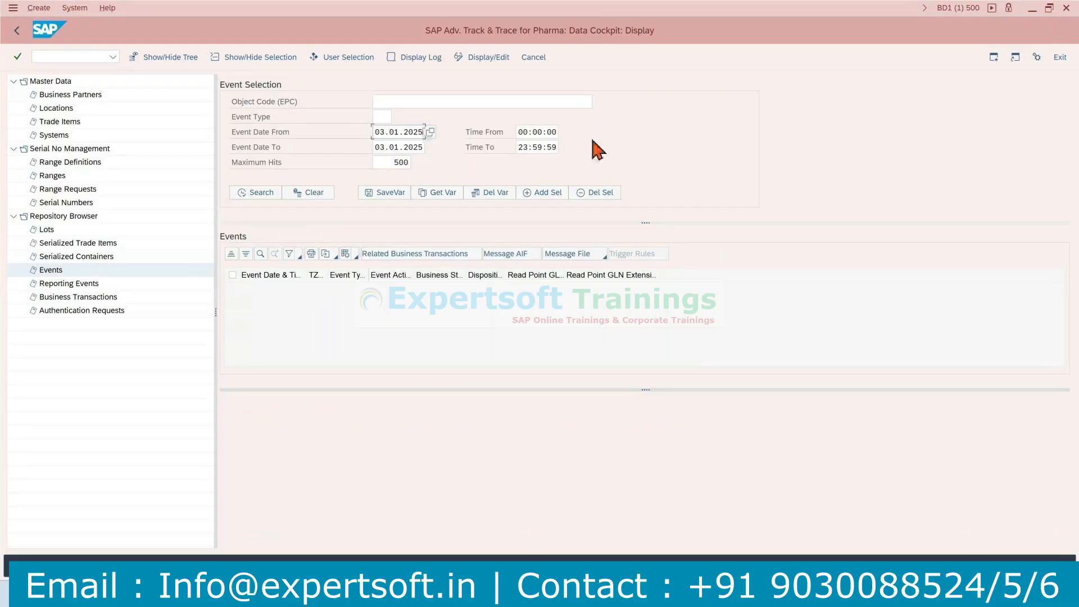
key("BackSpace")
type("4")
left_click(265, 193)
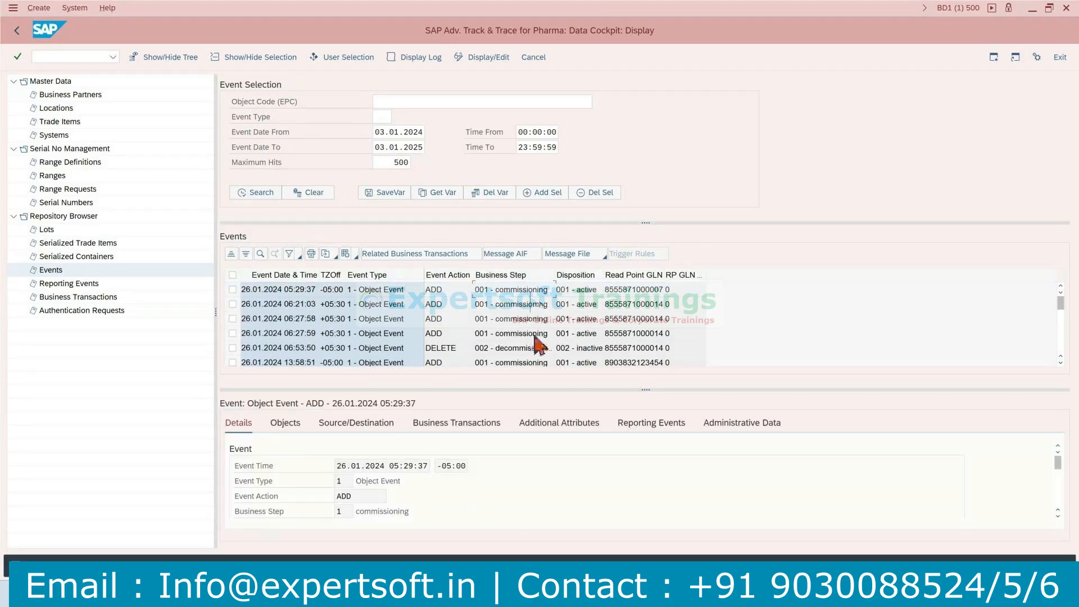
- Look through the listed events, examining their types, actions and business steps such as packing, loading and commissioning
scroll(537, 354, "down", 1)
scroll(538, 360, "down", 2)
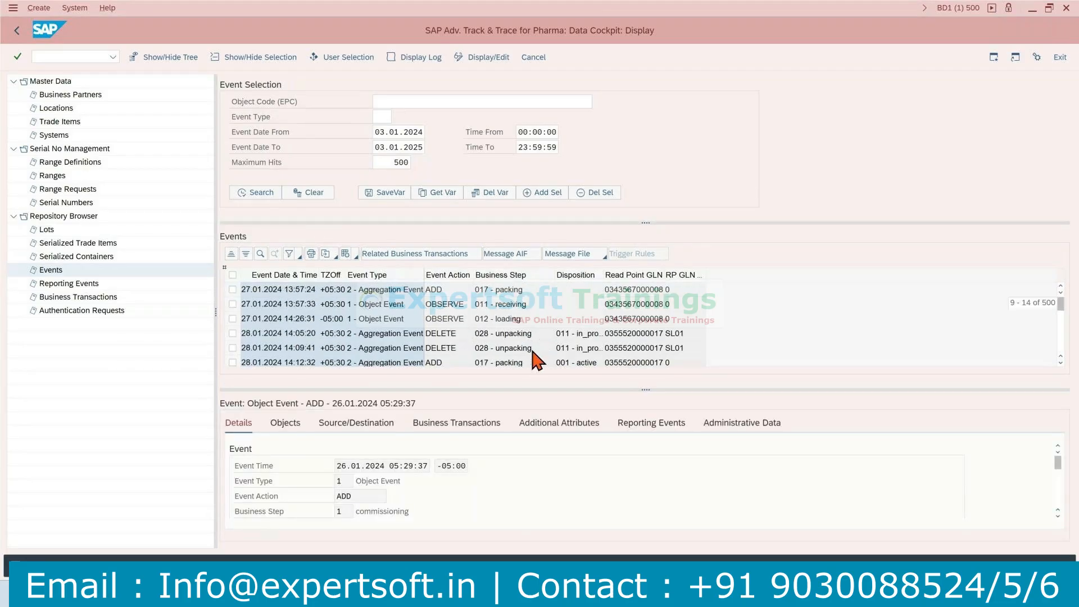
left_click(522, 320)
scroll(516, 323, "down", 2)
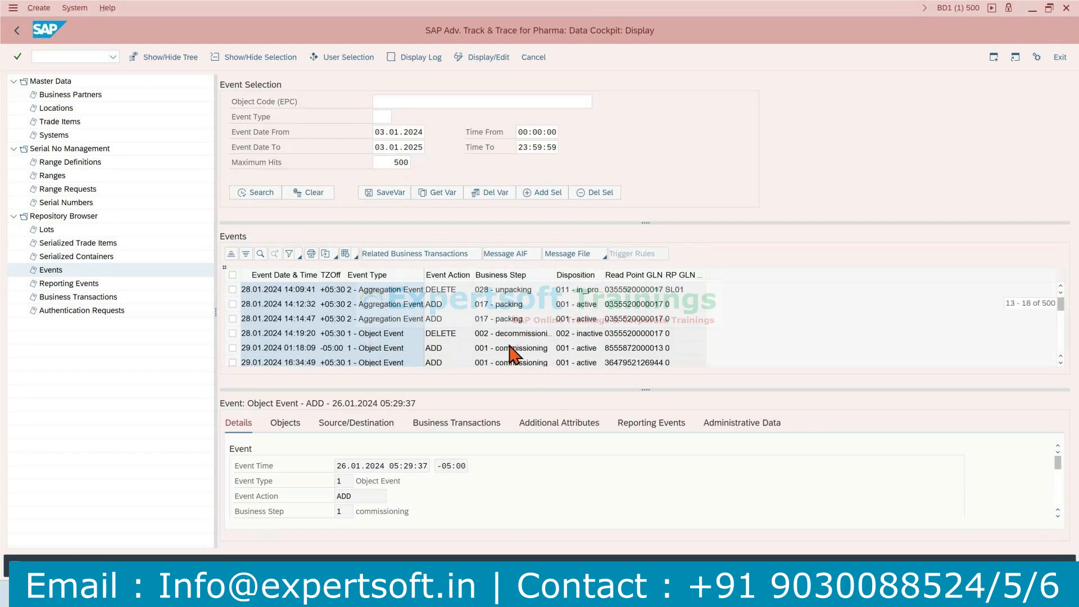
- Search the repository's reporting events with the Creation Date From set to 03.01.2024
scroll(512, 353, "down", 3)
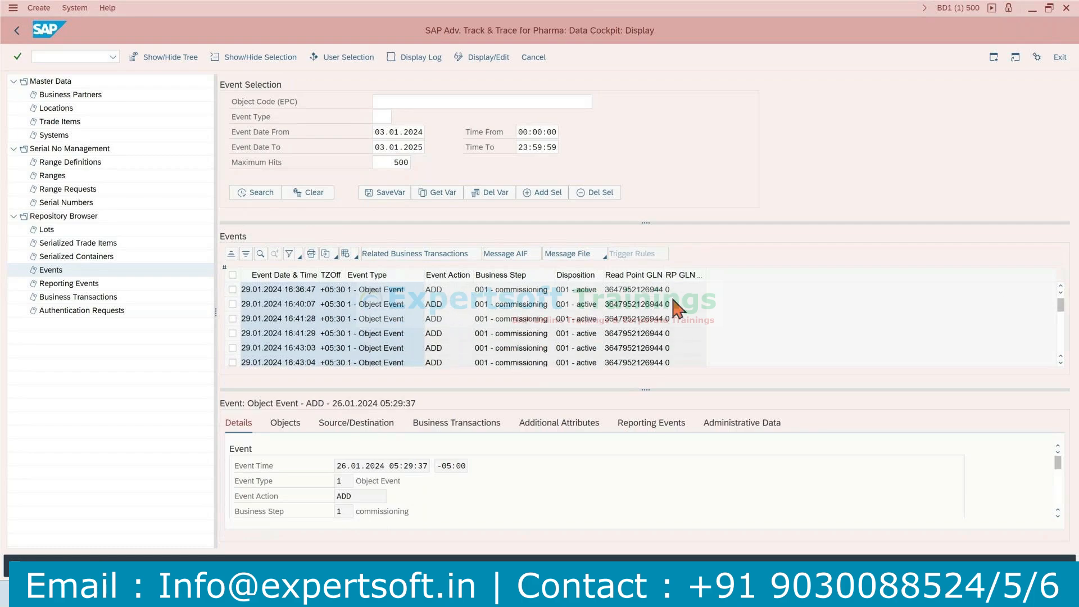
left_click(63, 284)
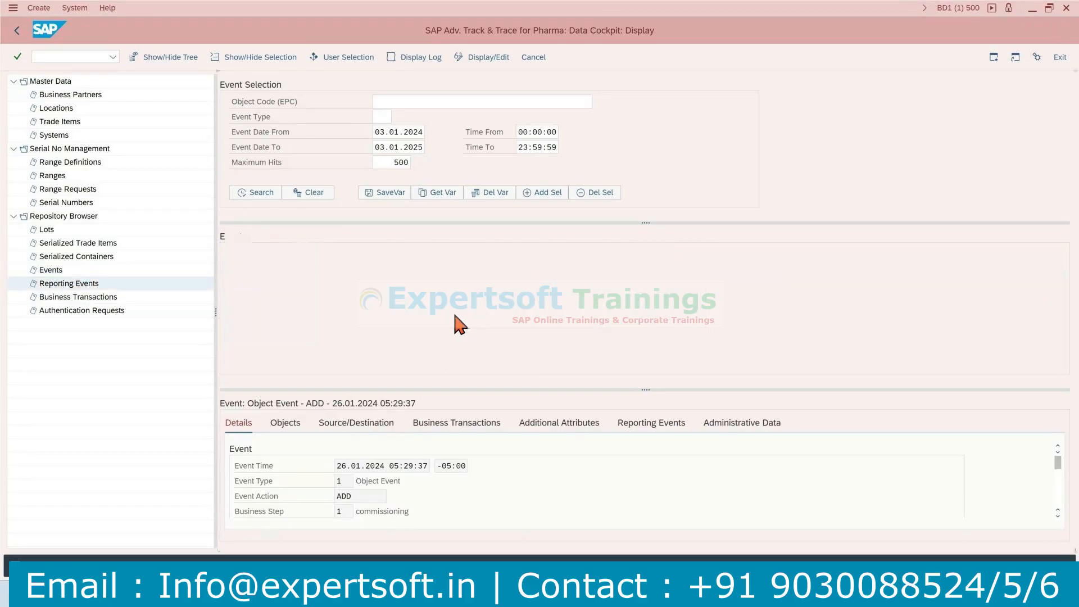
left_click(422, 117)
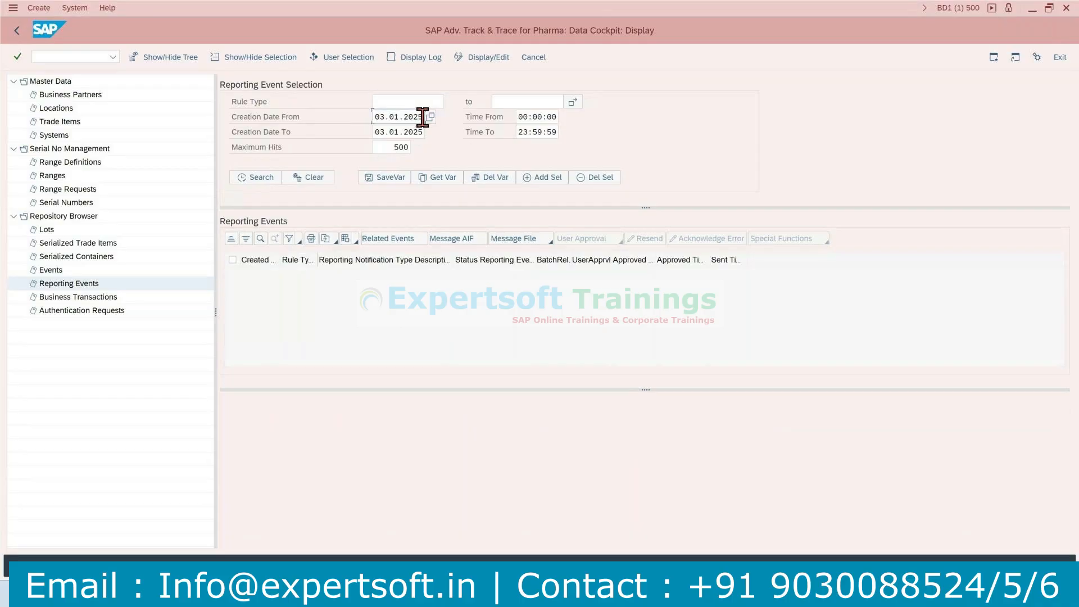
key("BackSpace")
left_click(257, 178)
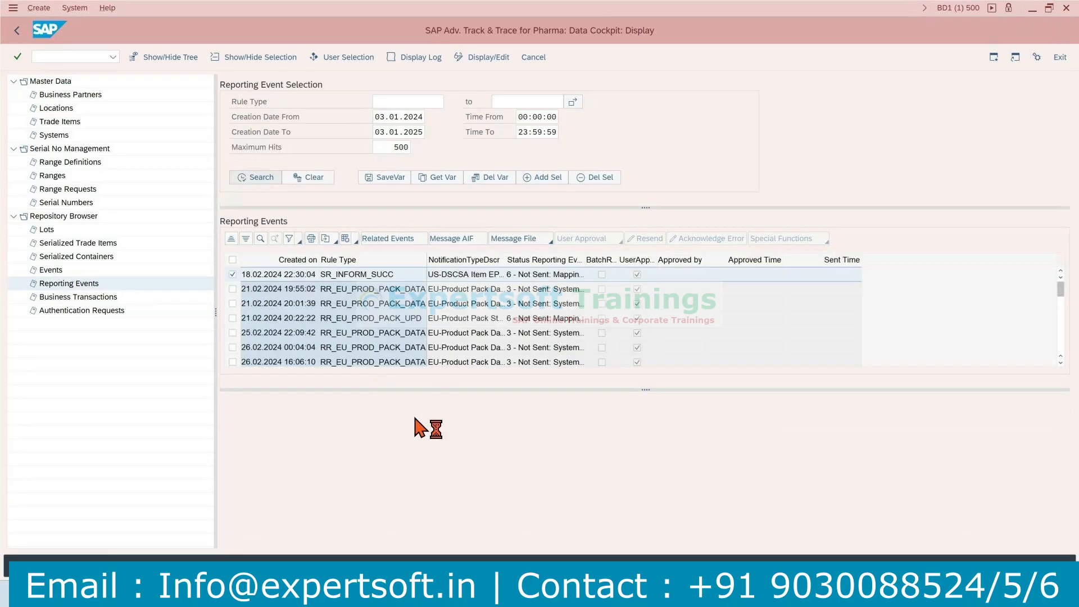
- Look through the listed reporting events down to the latest entries, examining their rule types, notification types and sending statuses
left_click(336, 293)
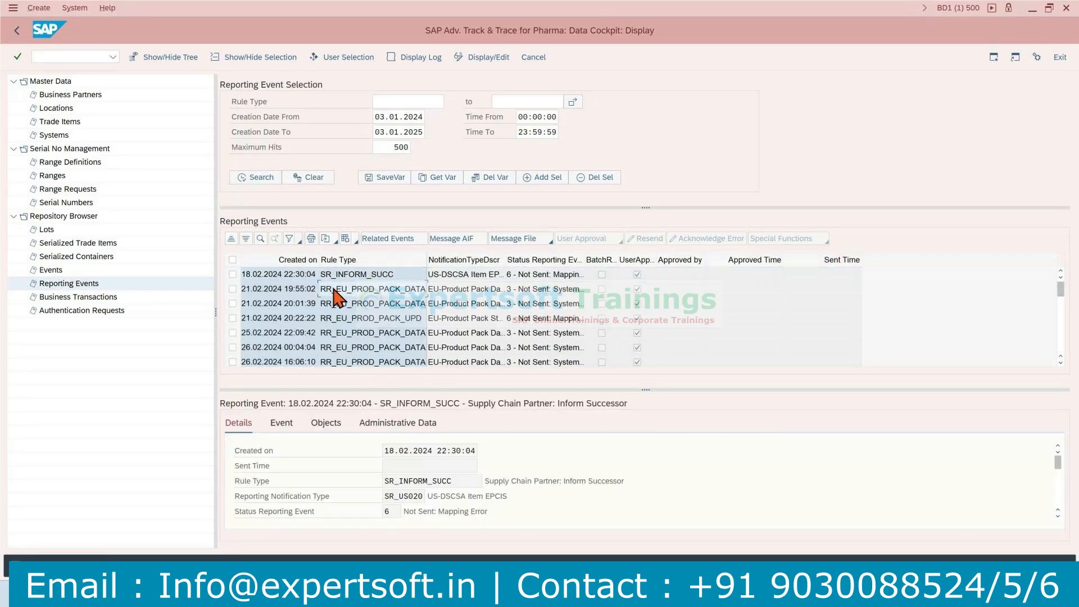
left_click(358, 275)
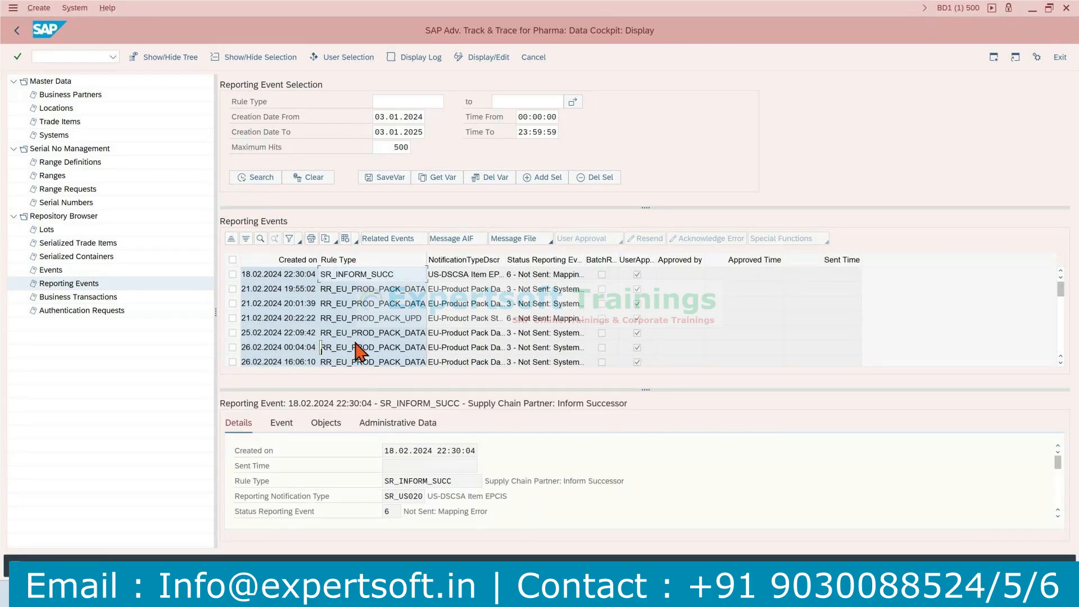
scroll(354, 347, "down", 6)
scroll(355, 347, "down", 2)
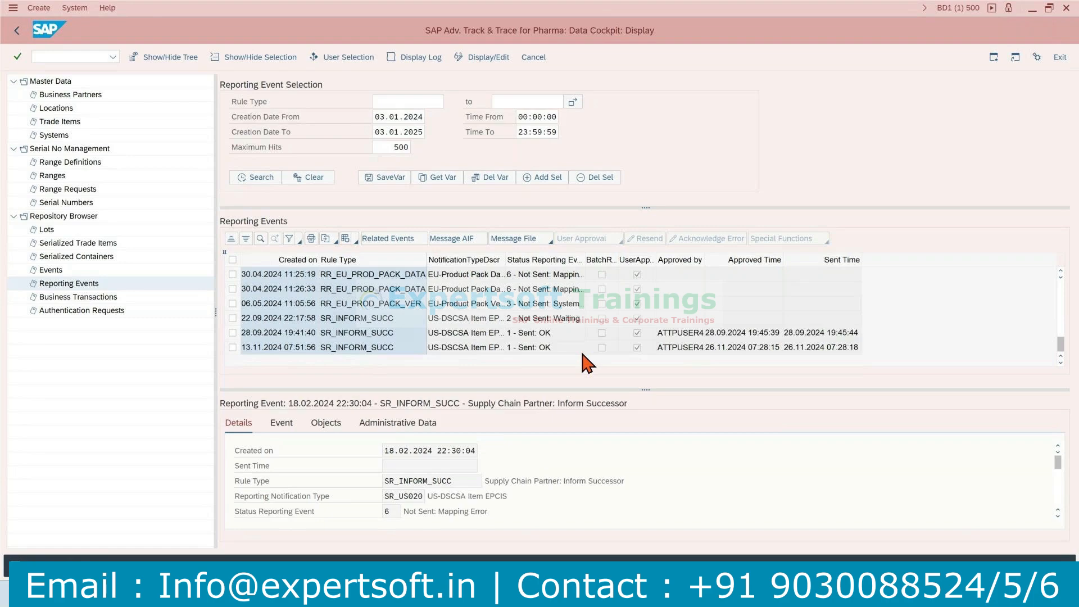
- Search all business transactions in the repository and examine their transaction types, such as despatch advice, production order, purchase order and receiving advice
left_click(61, 301)
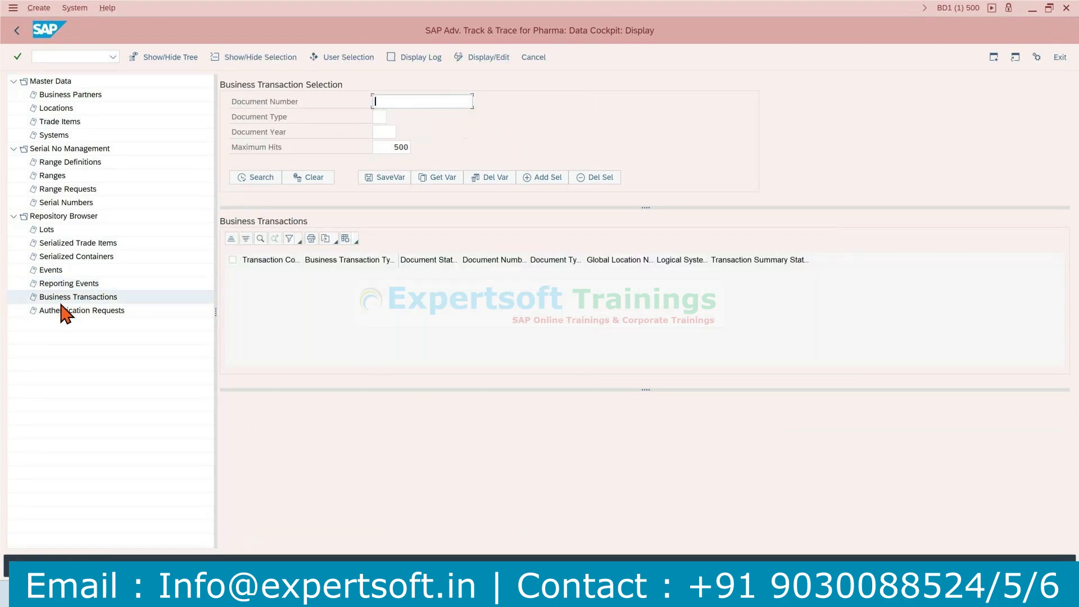
left_click(263, 179)
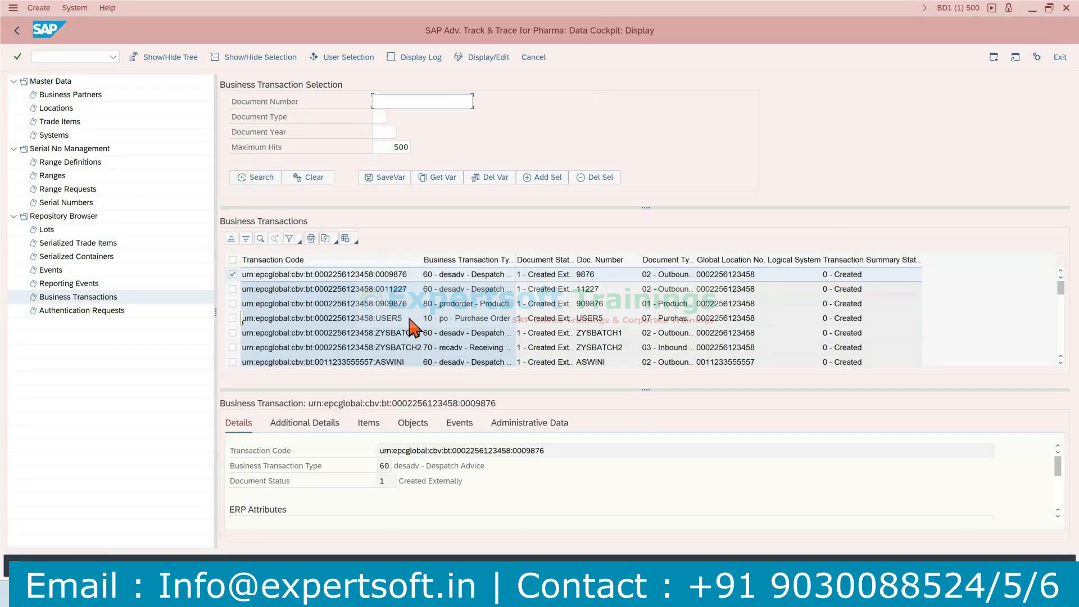
left_click(461, 292)
left_click(461, 307)
left_click(450, 319)
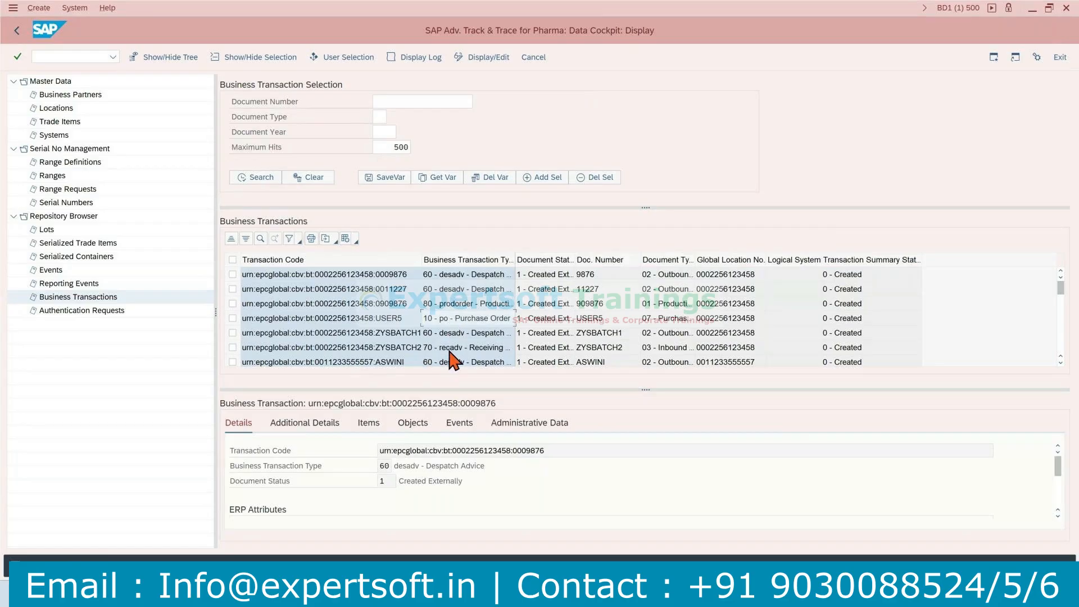
scroll(444, 340, "down", 4)
scroll(442, 350, "down", 2)
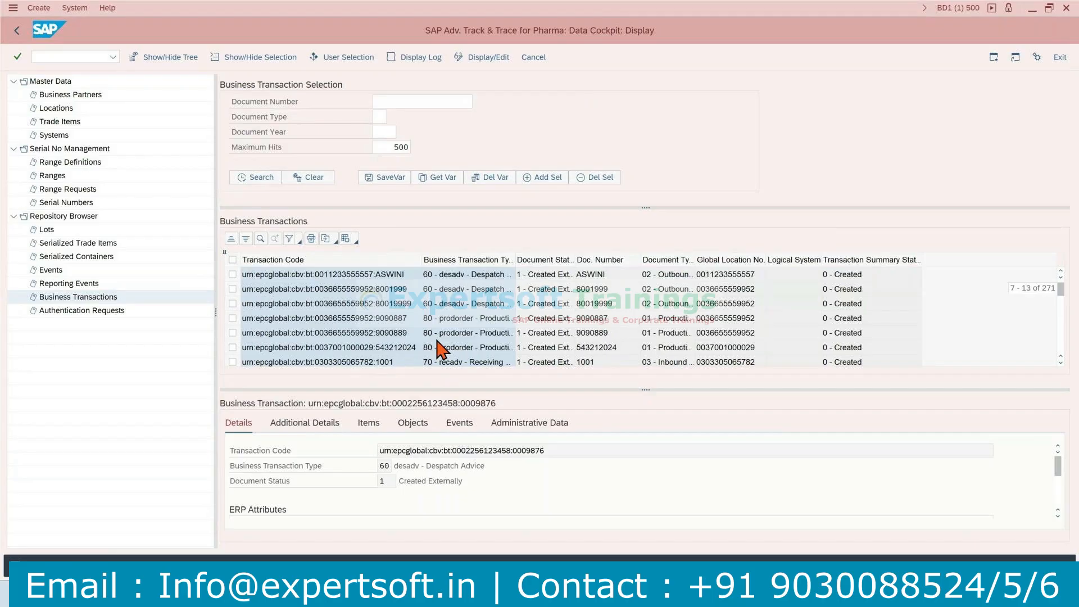
left_click(446, 301)
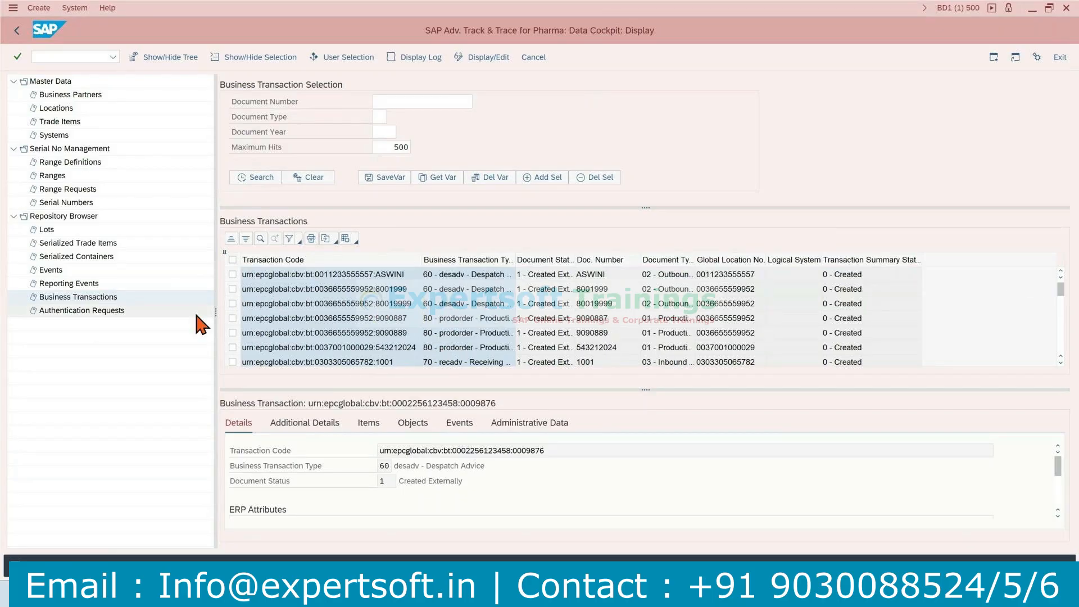
- Display the selection for authentication requests in the repository
left_click(102, 313)
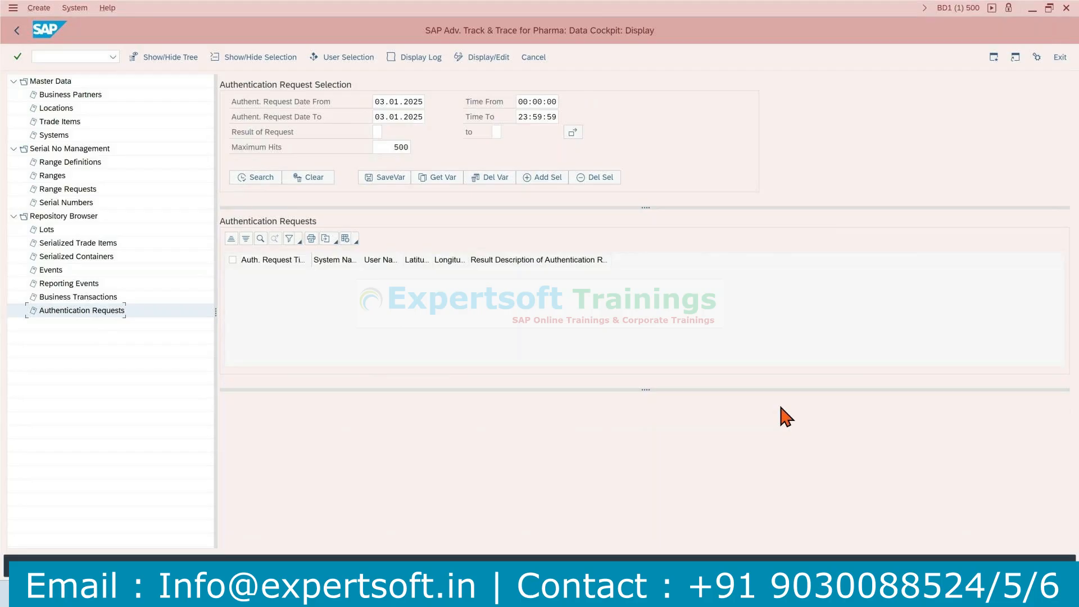
- Run transaction /nspro and display the SAP Reference IMG
left_click(83, 57)
type("/nspro")
key("Return")
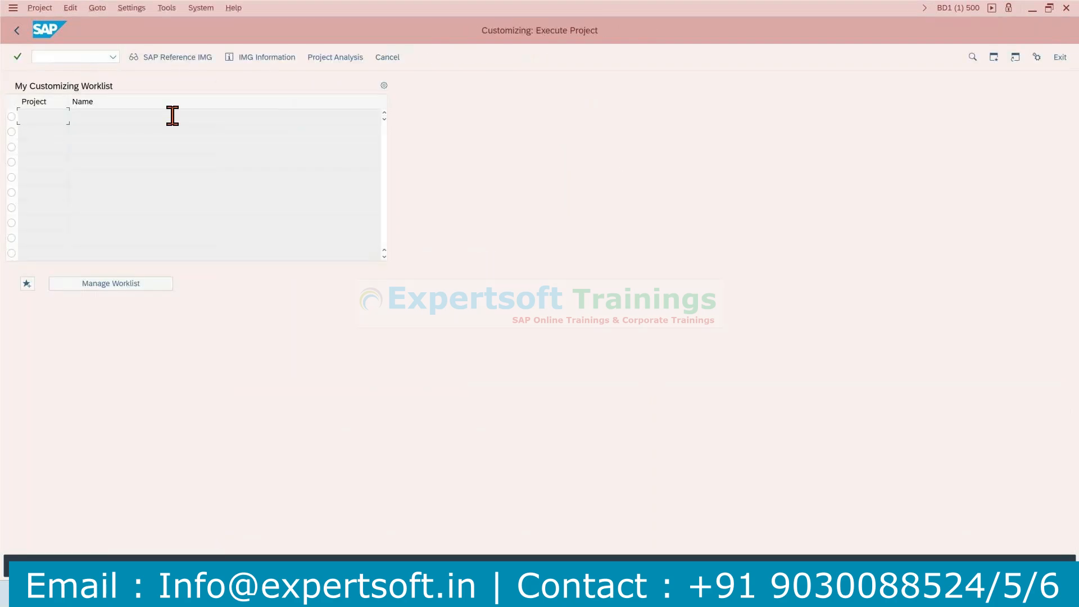
left_click(171, 58)
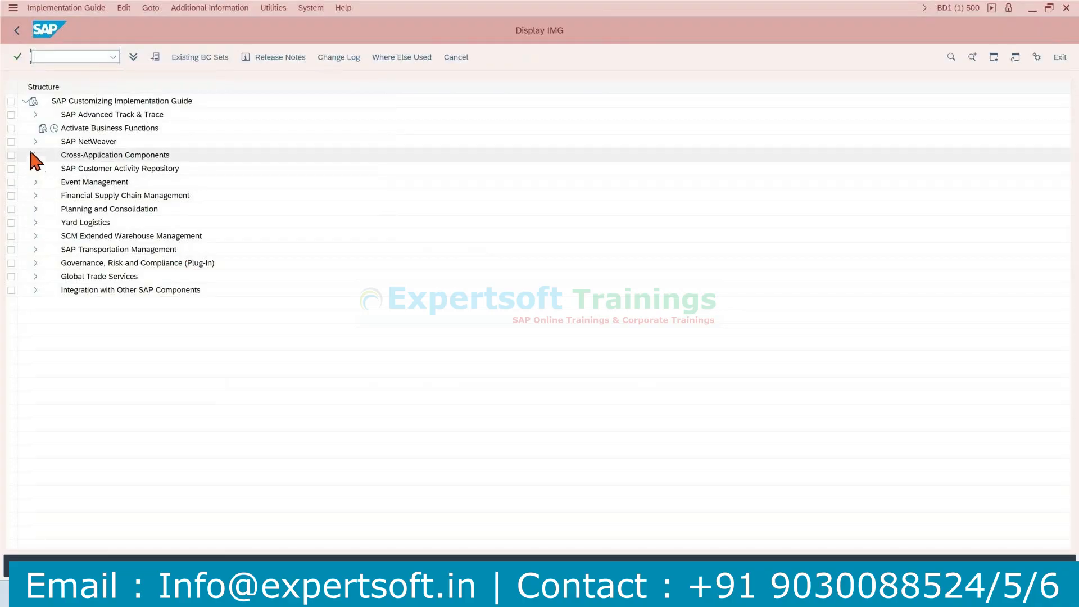
- Expand SAP Advanced Track & Trace in the IMG and review the System Customizing and Core Business Vocabulary activities
left_click(34, 114)
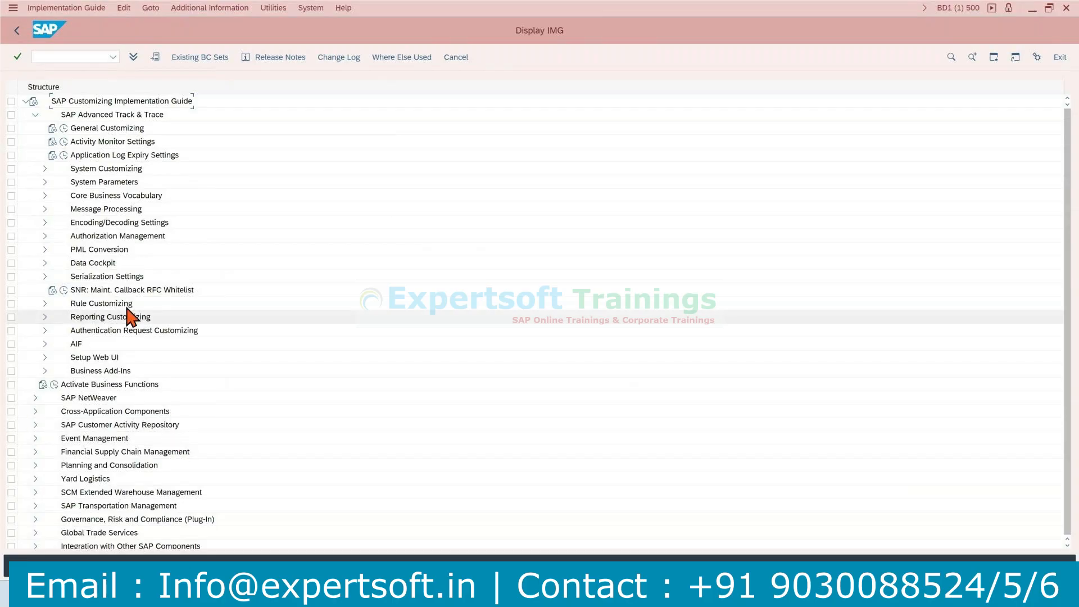
left_click(45, 168)
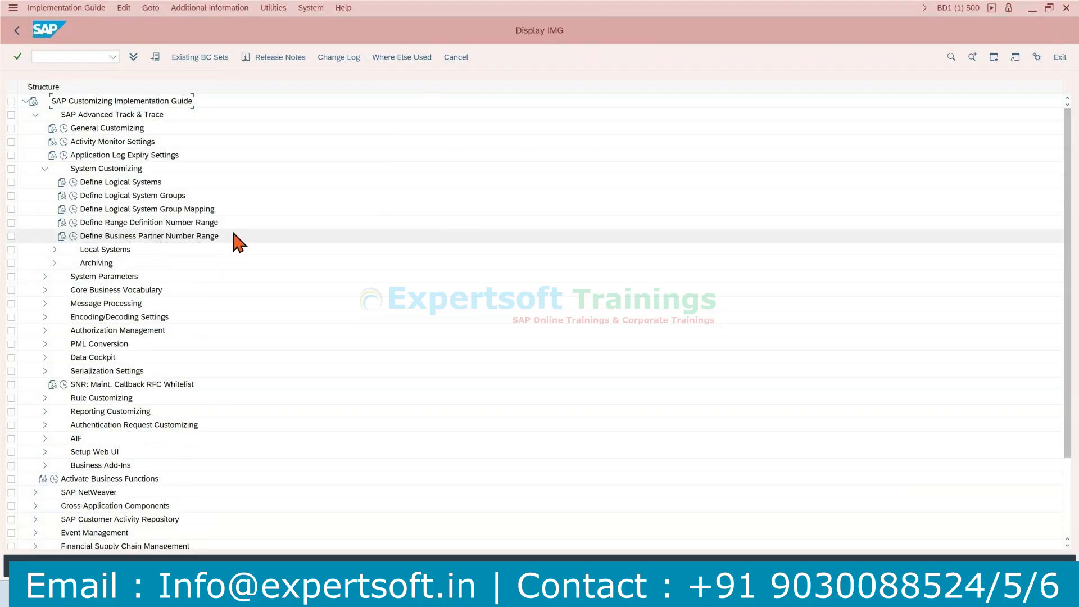
left_click(46, 290)
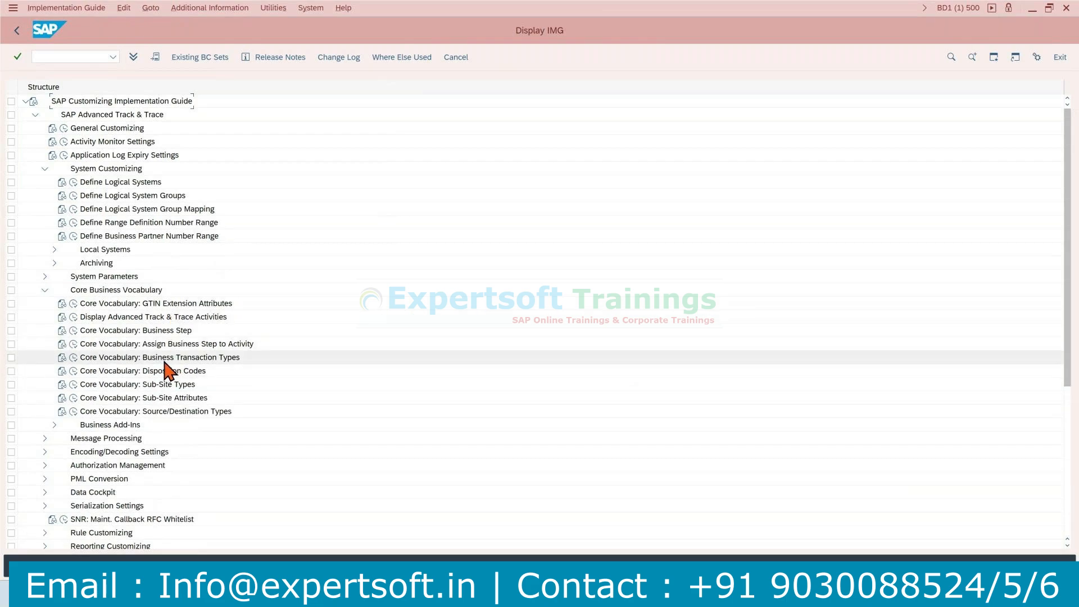
scroll(150, 388, "down", 2)
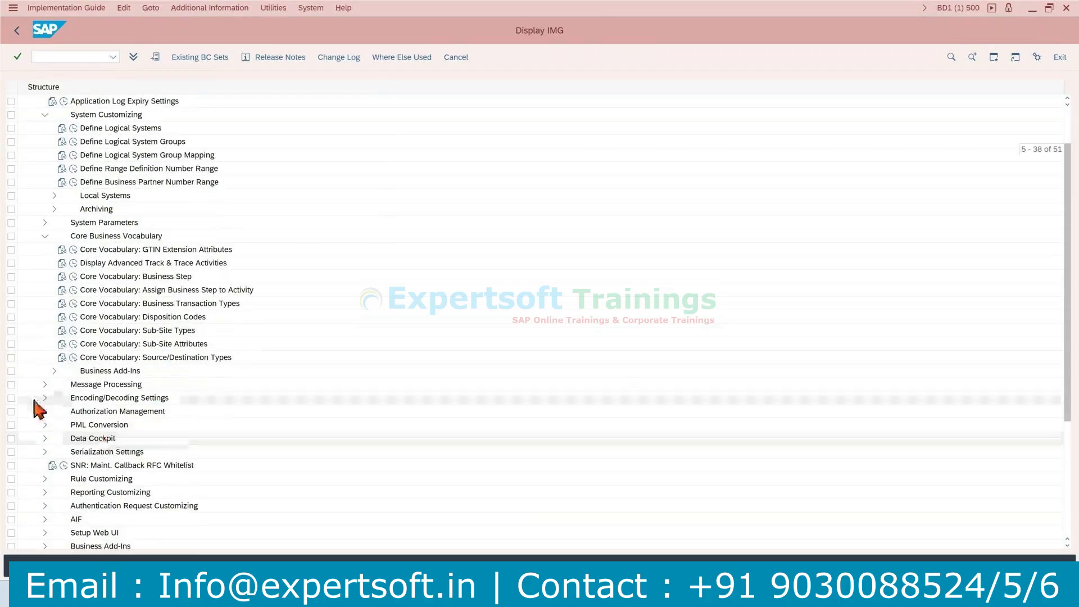
- Expand Encoding/Decoding Settings, Authorization Management and Serialization Settings in the IMG to review their activities
left_click(44, 397)
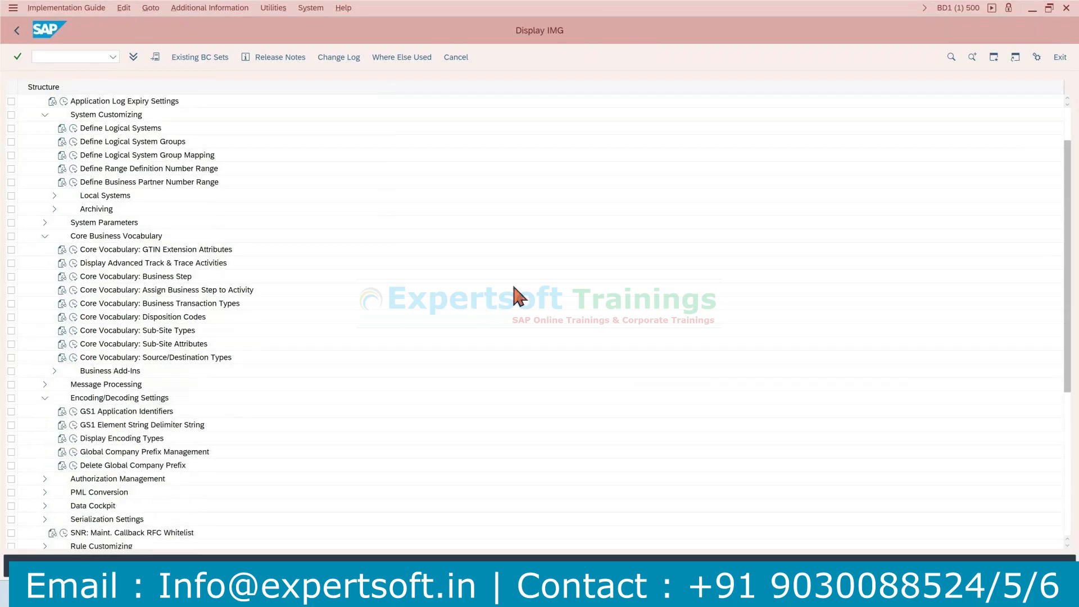
scroll(514, 288, "down", 4)
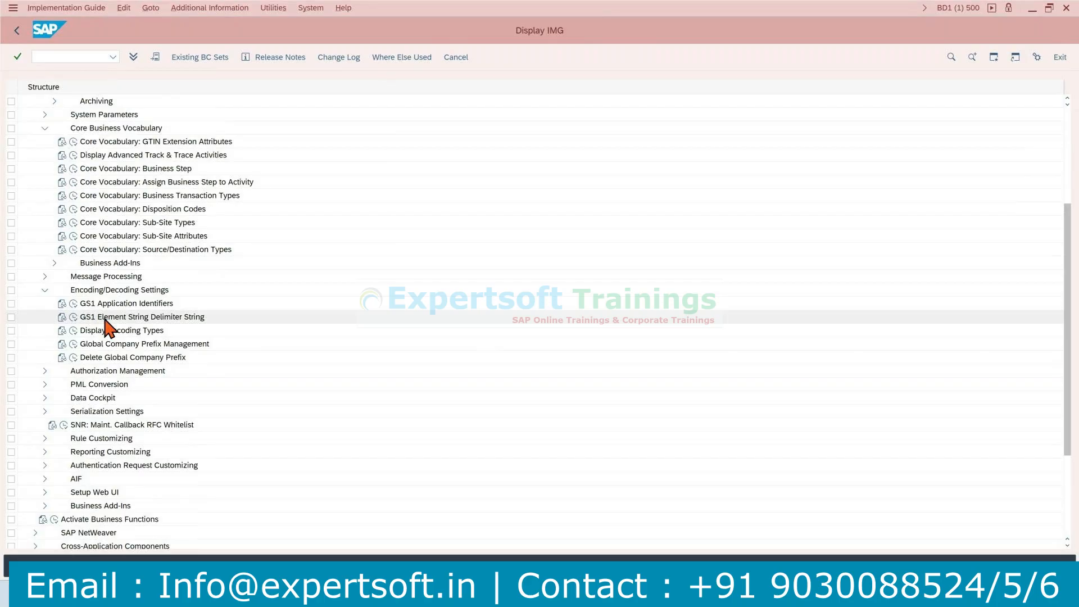
left_click(45, 372)
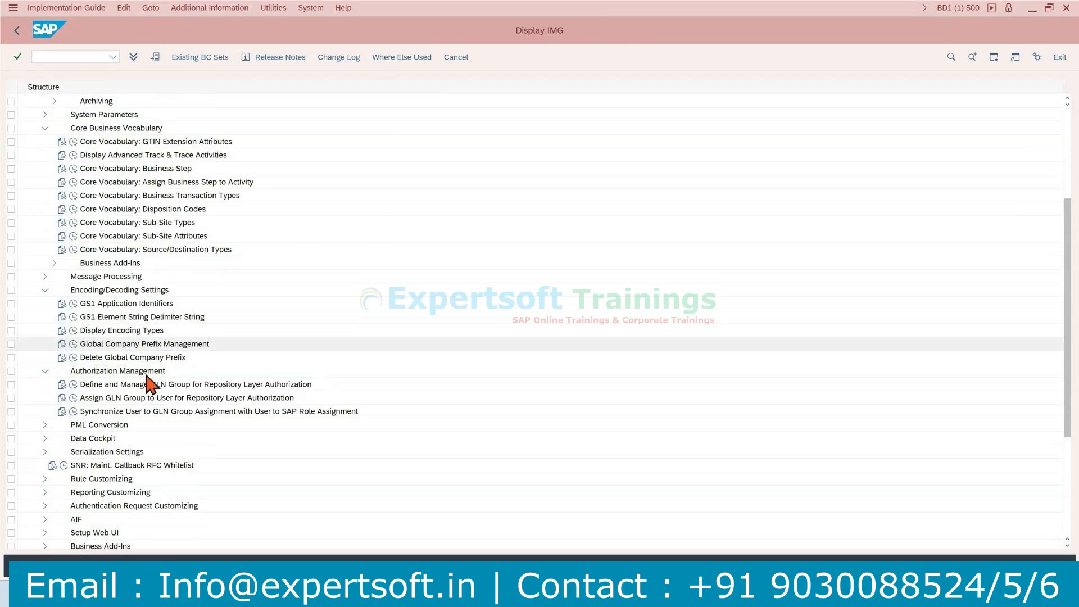
scroll(212, 410, "down", 2)
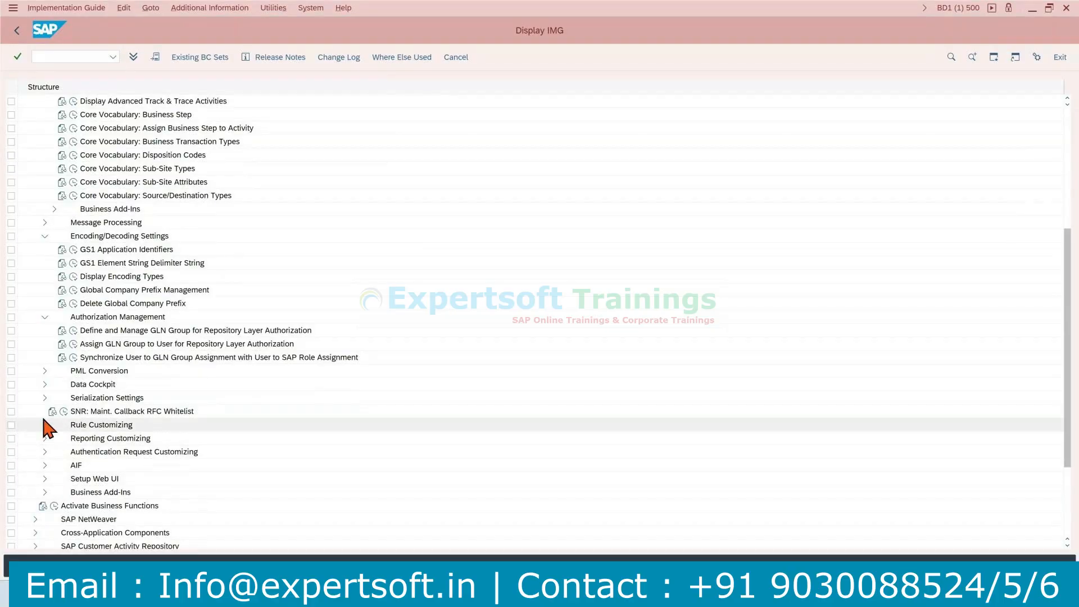
left_click(45, 397)
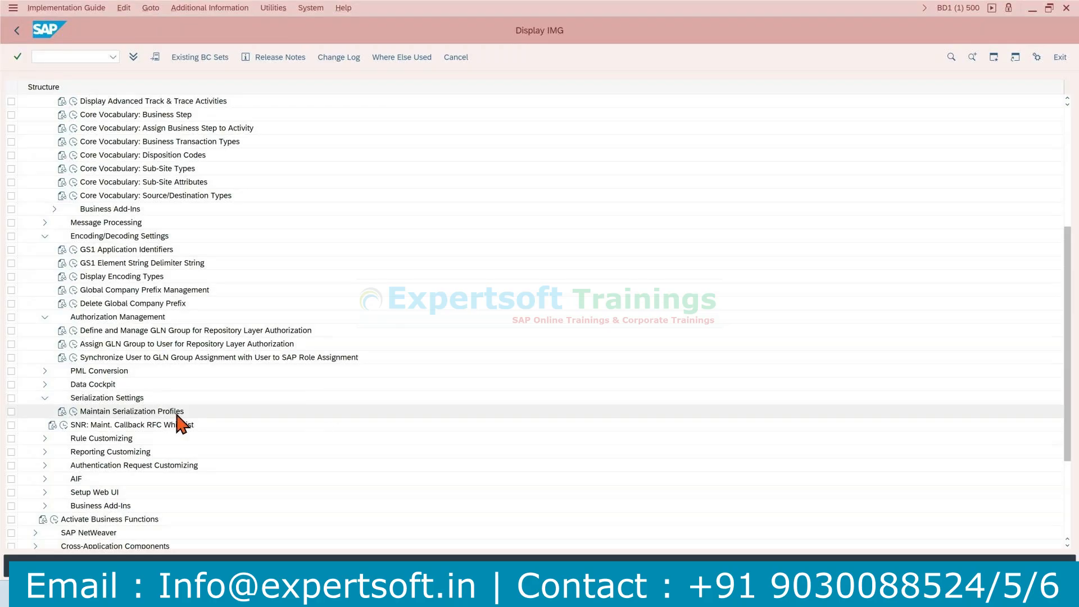
- Expand Rule Customizing and Reporting Customizing in the IMG and examine their rule definitions and country-specific reporting activities
scroll(180, 423, "down", 2)
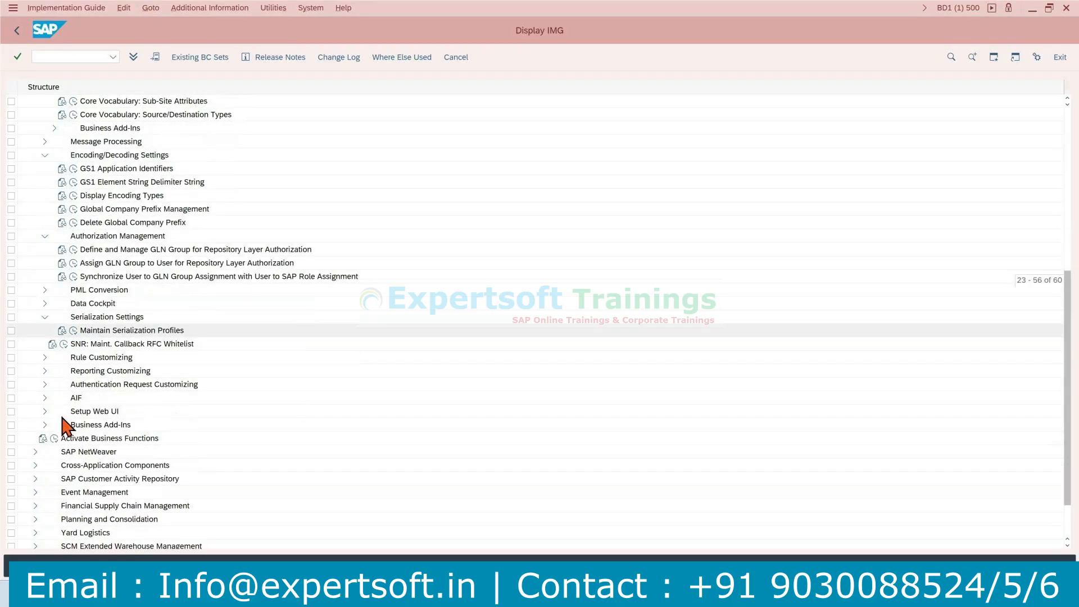
left_click(46, 358)
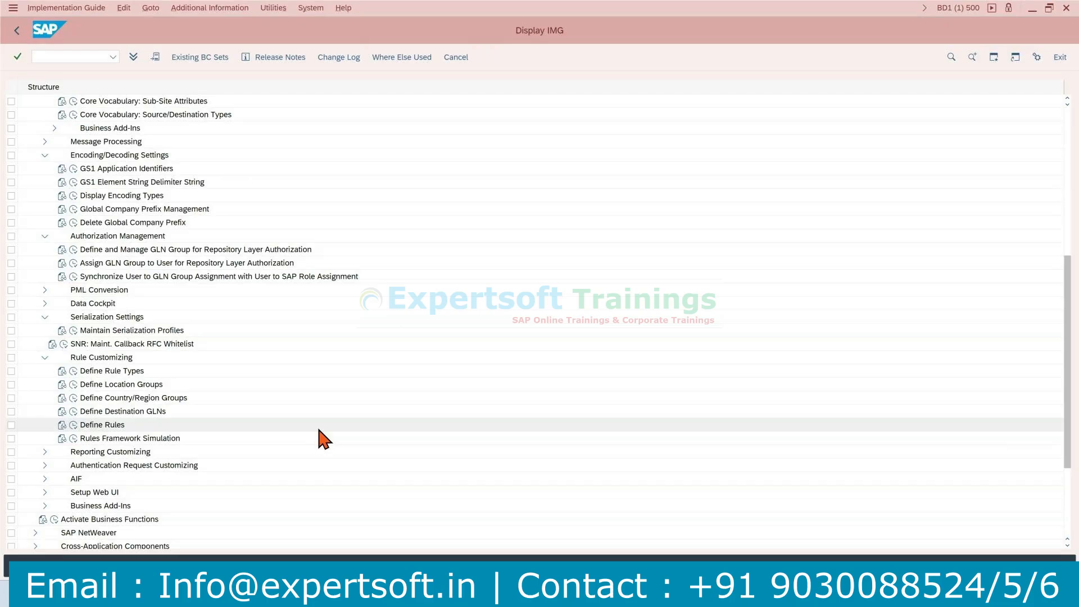
left_click(169, 437)
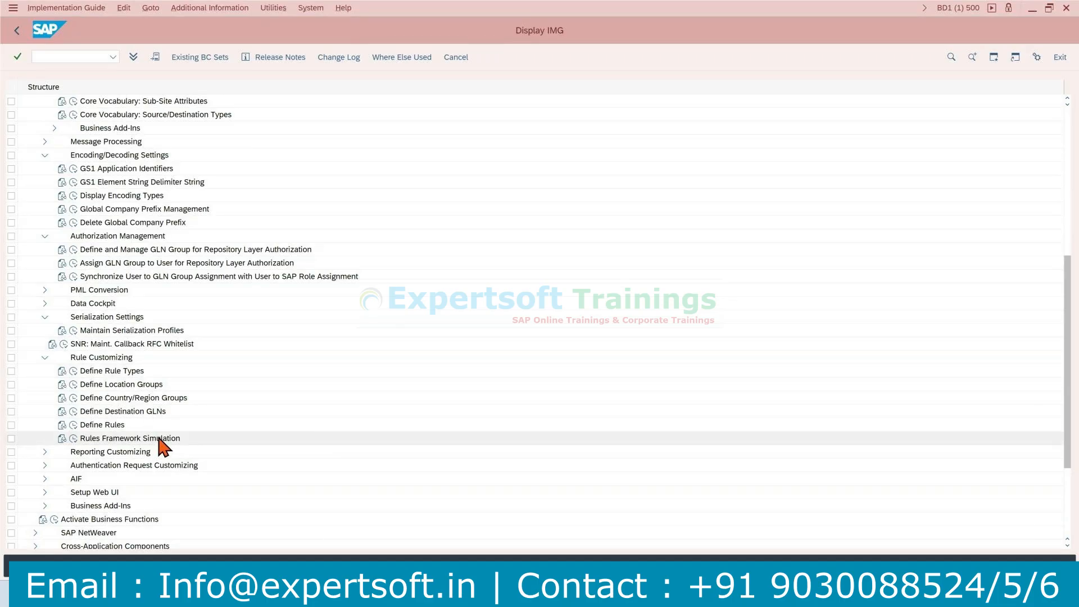
scroll(157, 441, "down", 3)
left_click(45, 371)
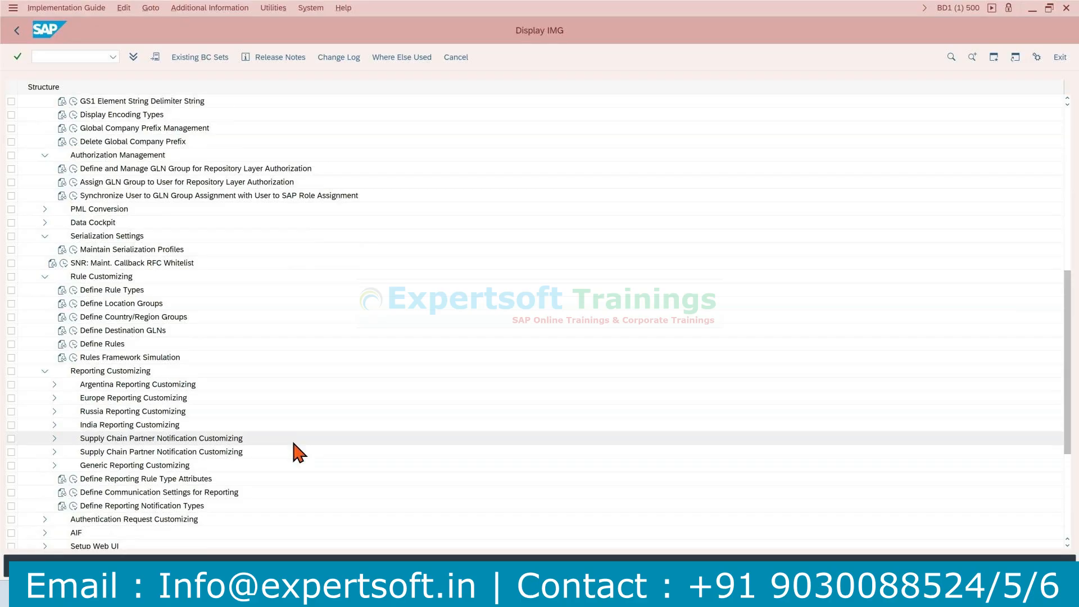
scroll(160, 450, "down", 2)
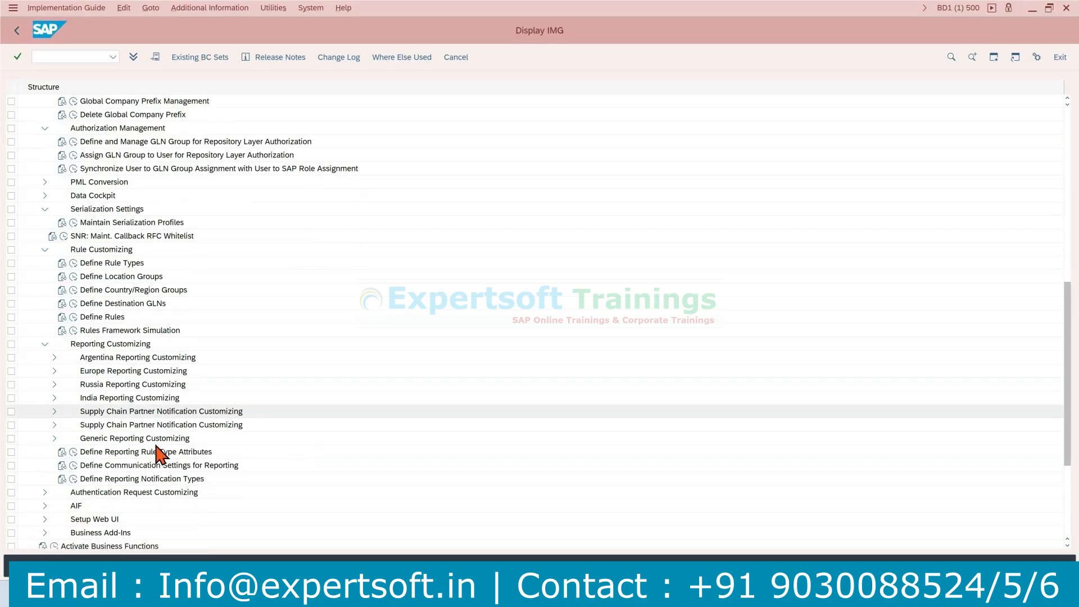
scroll(156, 447, "down", 4)
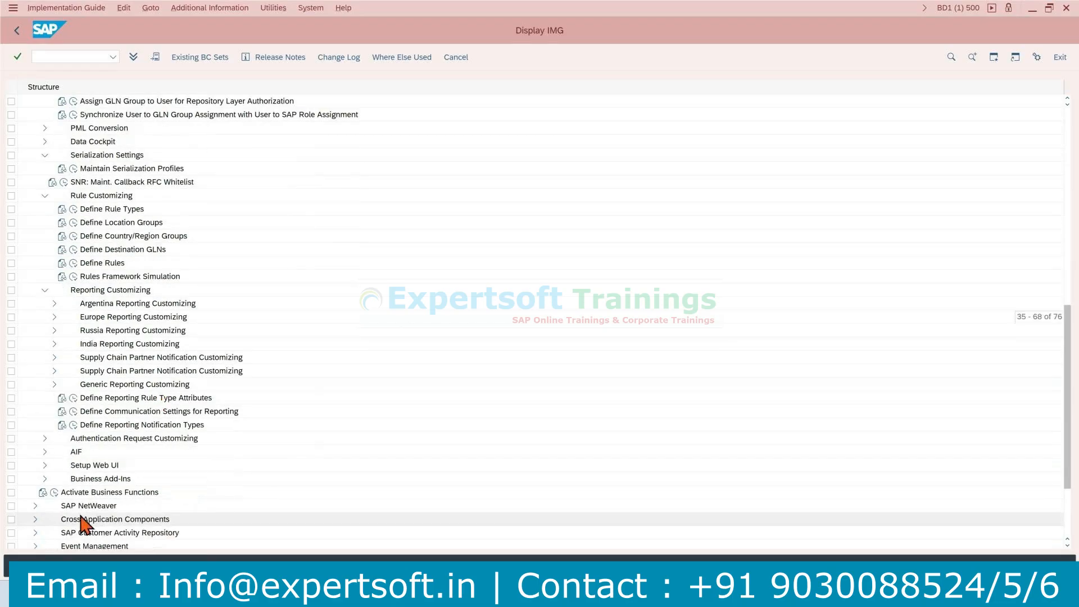
- Expand the AIF node to review its interface, error handling and system configuration entries, and minimize the SAP window
left_click(46, 451)
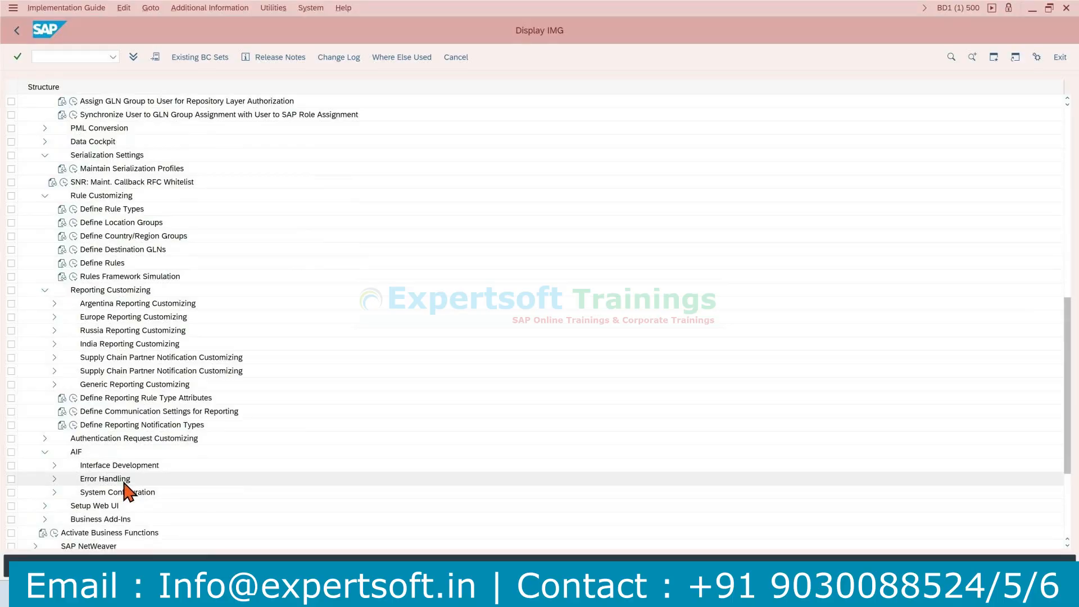
scroll(172, 441, "down", 1)
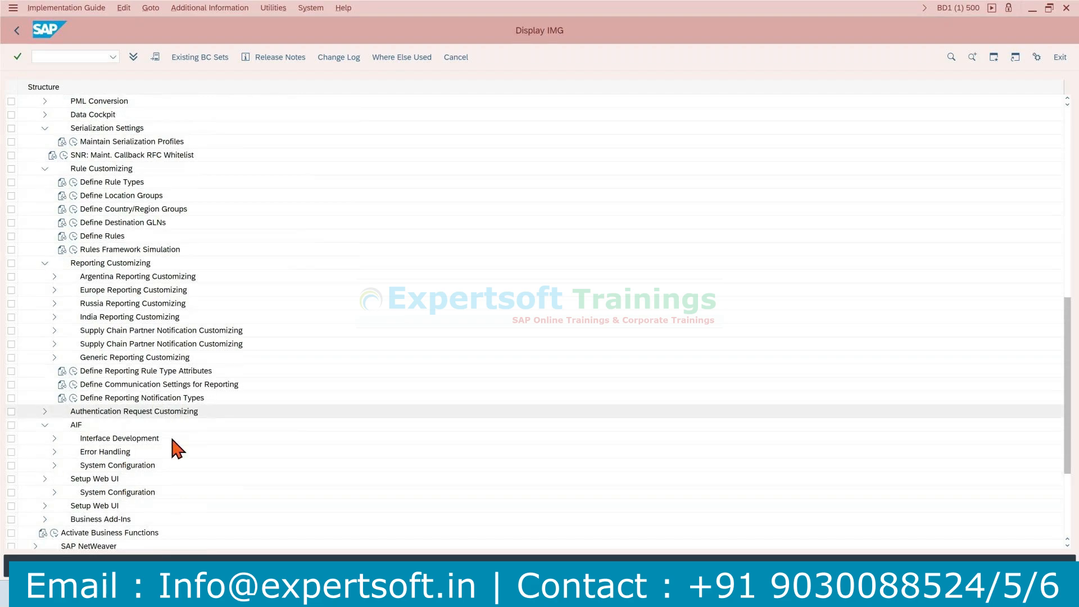
scroll(171, 442, "down", 1)
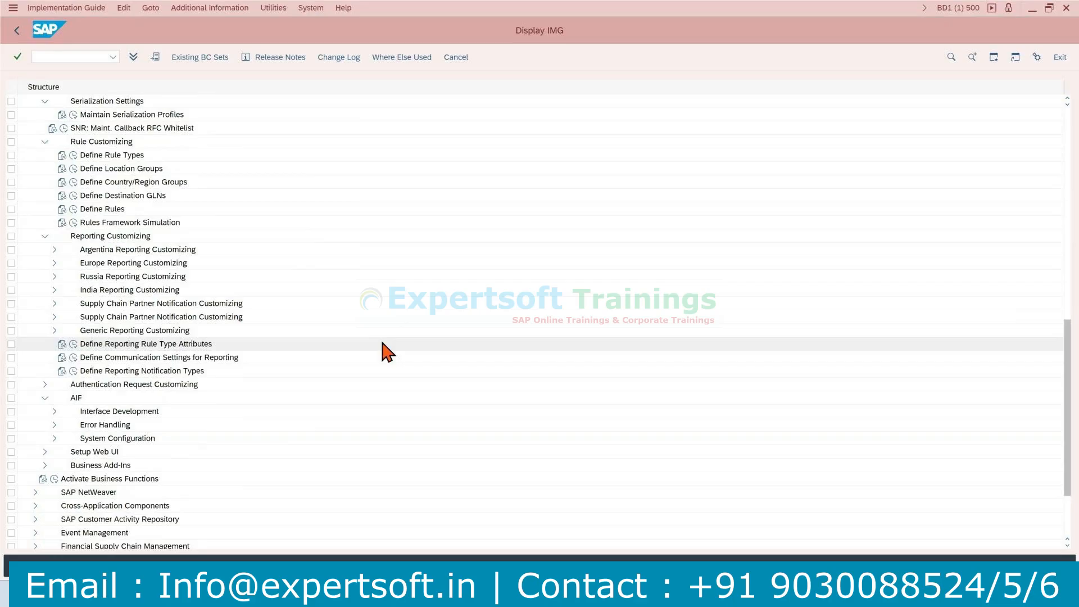
left_click(1032, 11)
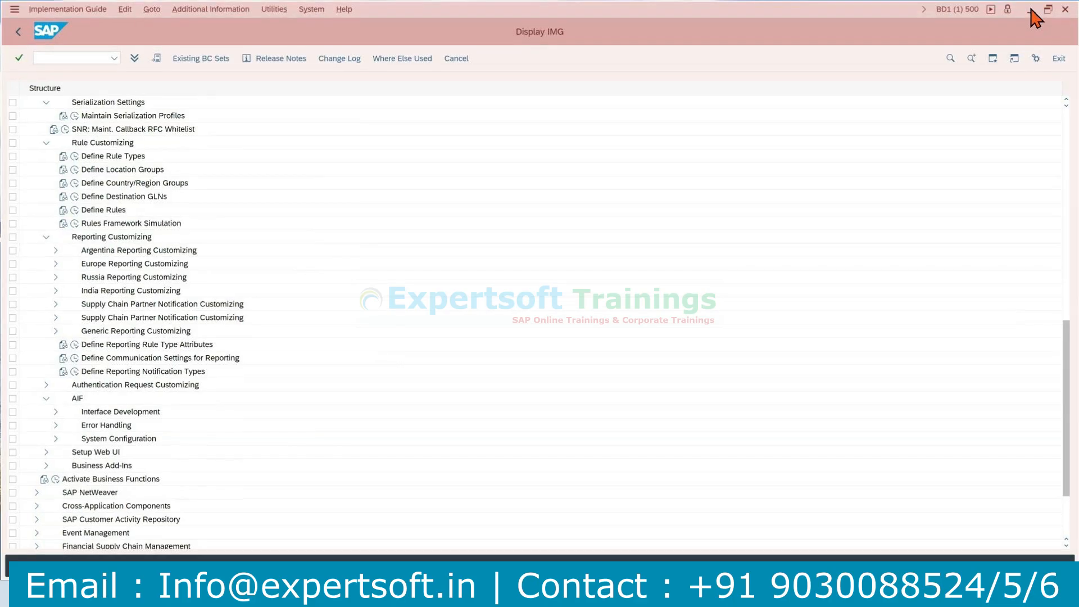